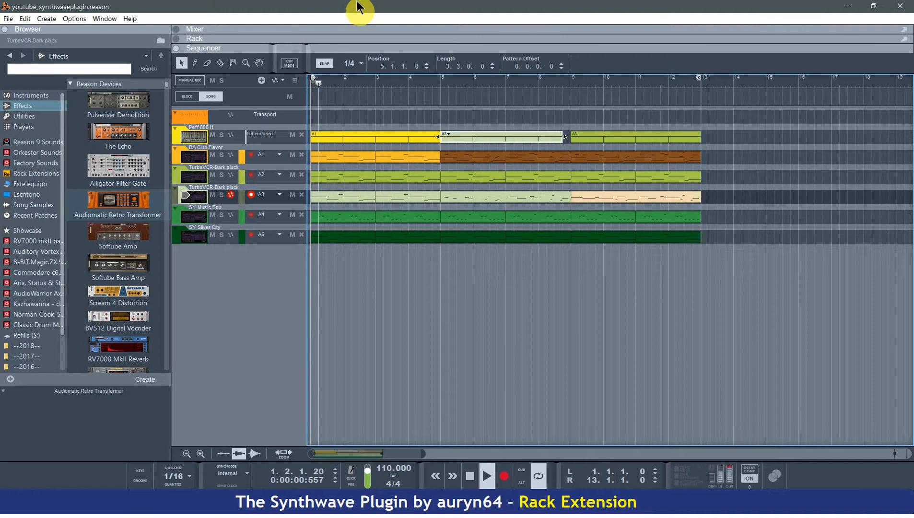
Show the rack, solo the BA Club Flavor channel and inspect its curve in the Spectrum EQ window.
{"action": "key", "text": "F6"}
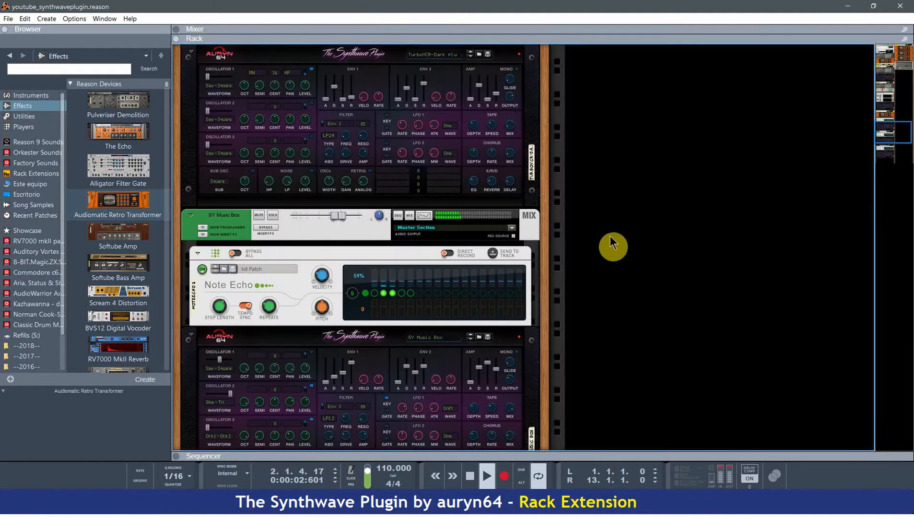
{"action": "scroll", "coordinate": [578, 239], "scroll_direction": "up", "scroll_amount": 10}
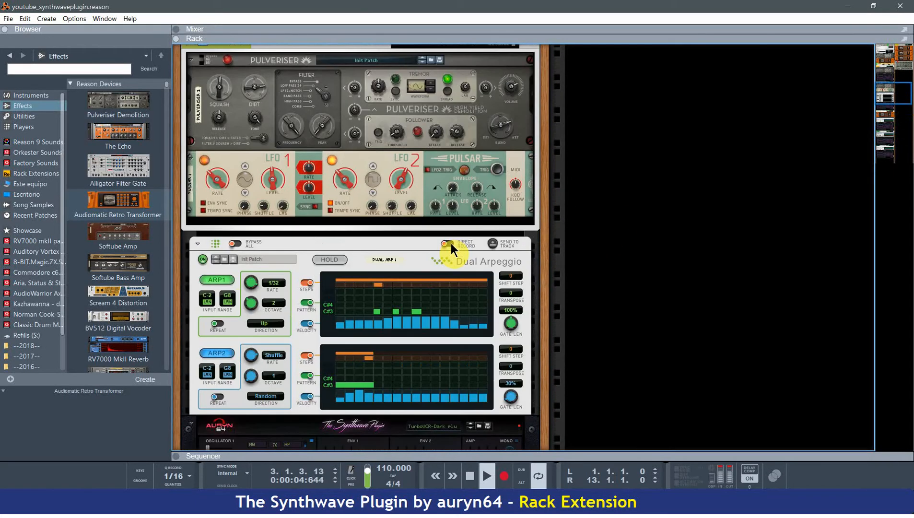
{"action": "scroll", "coordinate": [451, 243], "scroll_direction": "up", "scroll_amount": 10}
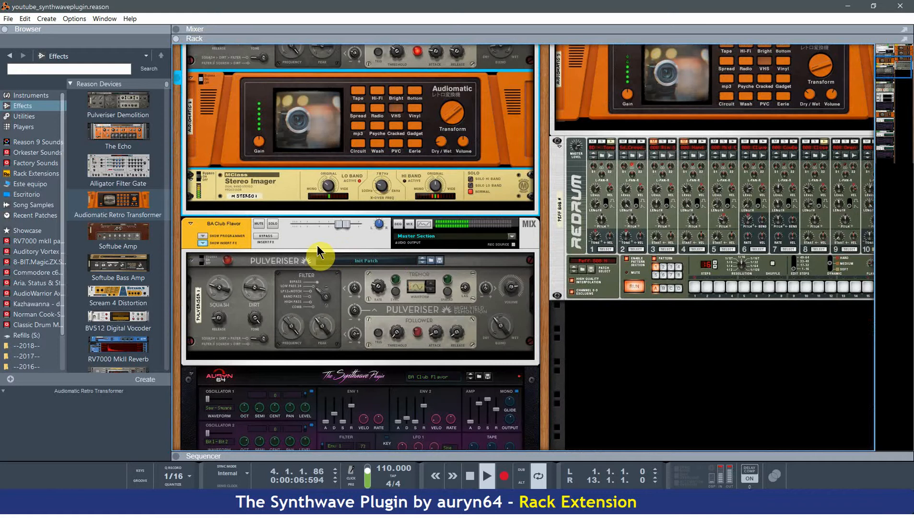
{"action": "left_click", "coordinate": [272, 225]}
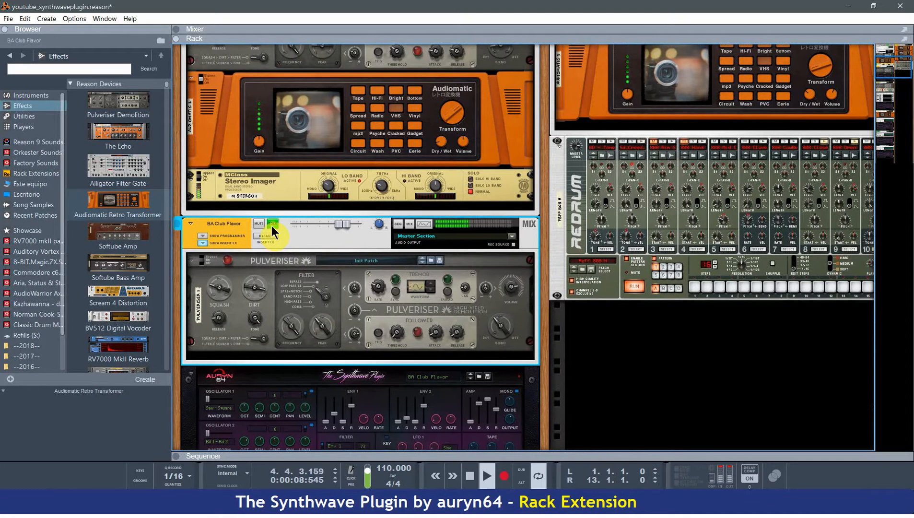
{"action": "left_click", "coordinate": [420, 223]}
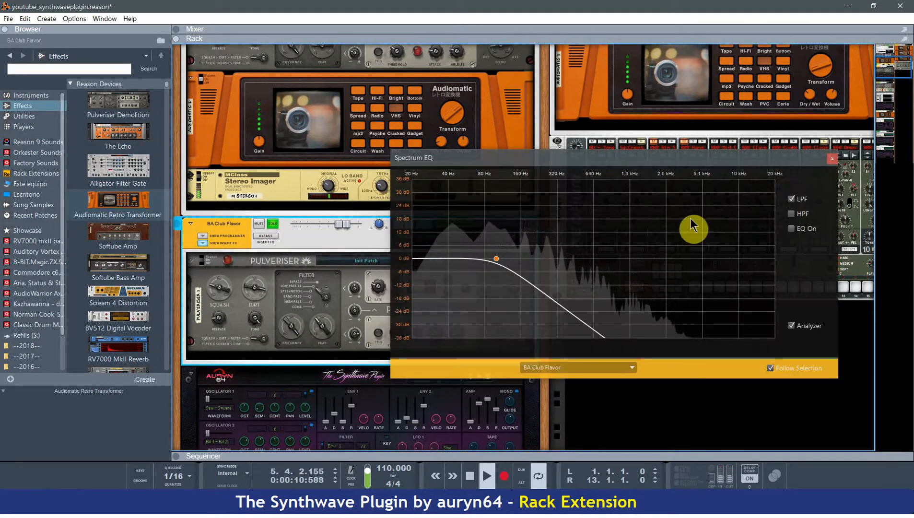
{"action": "left_click", "coordinate": [830, 161]}
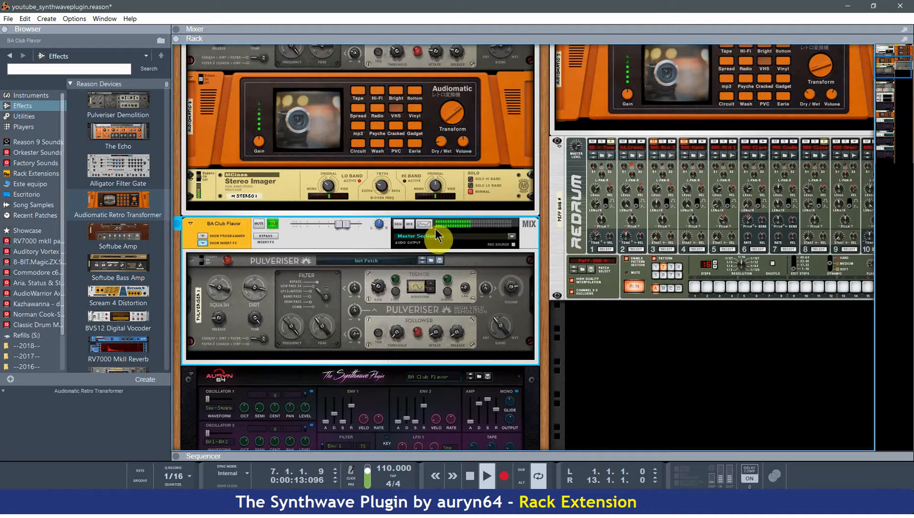
End the BA Club Flavor solo, solo the TurboVCR-Dark pluck channel with the Pulveriser insert, and inspect its Spectrum EQ.
{"action": "scroll", "coordinate": [272, 223], "scroll_direction": "down", "scroll_amount": 5}
{"action": "left_click", "coordinate": [271, 225]}
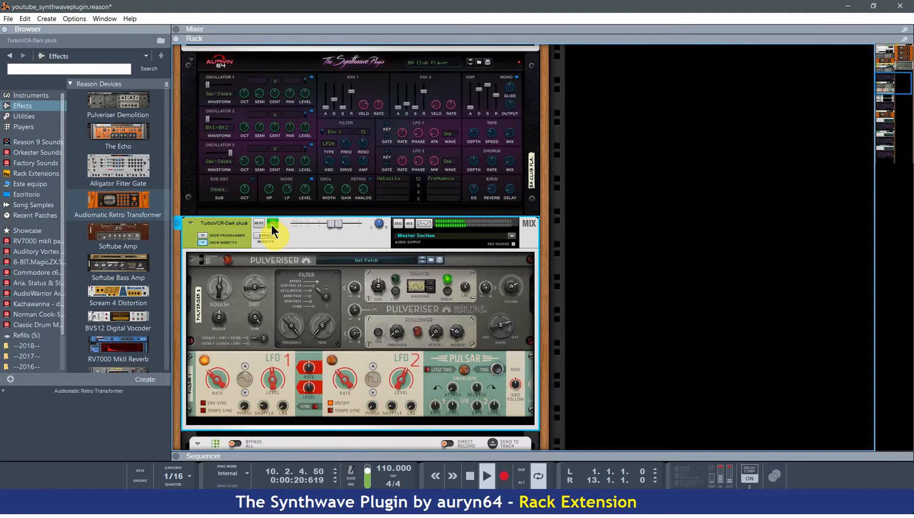
{"action": "left_click", "coordinate": [422, 224]}
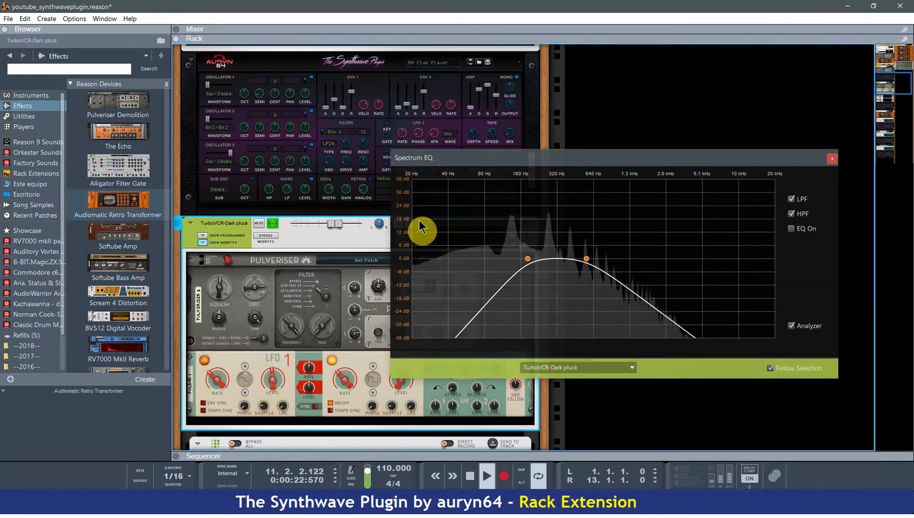
{"action": "left_click", "coordinate": [833, 159]}
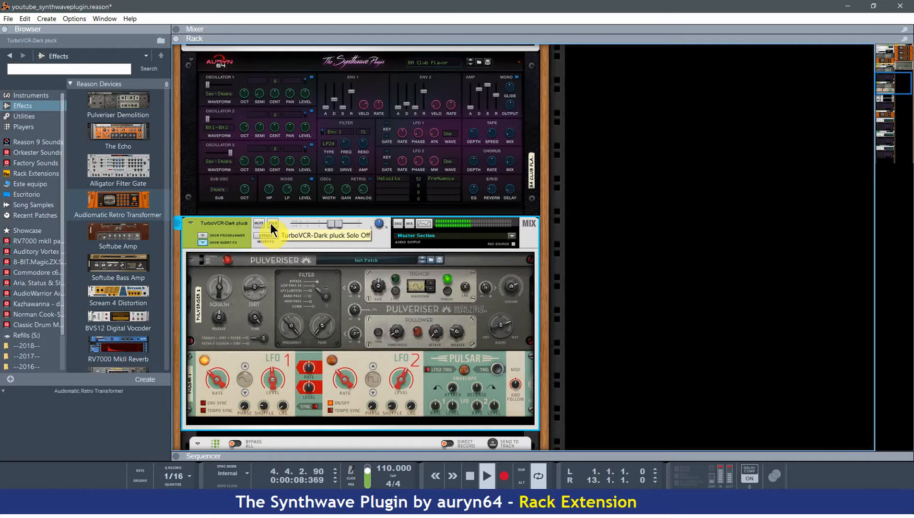
Compare the Pulveriser-equipped TurboVCR-Dark pluck channel with its insert effects bypassed and active.
{"action": "scroll", "coordinate": [271, 223], "scroll_direction": "down", "scroll_amount": 3}
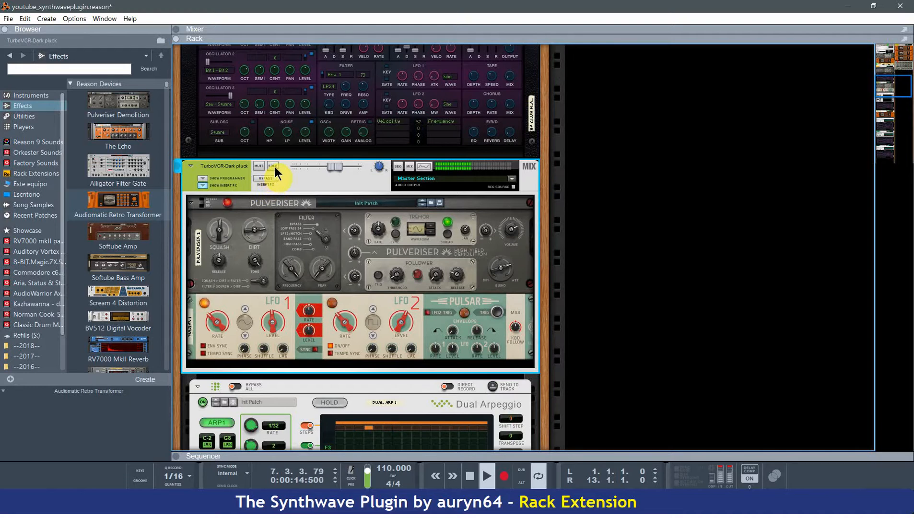
{"action": "left_click", "coordinate": [272, 177]}
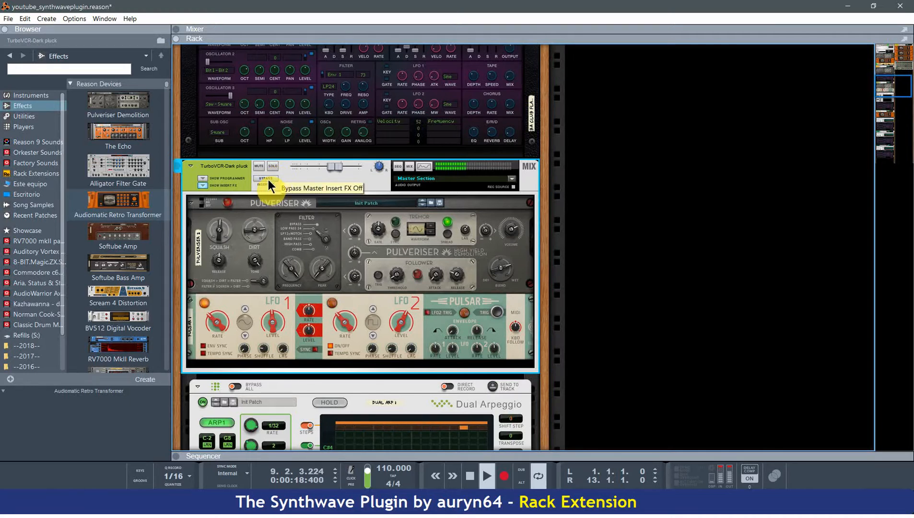
{"action": "scroll", "coordinate": [274, 197], "scroll_direction": "down", "scroll_amount": 10}
{"action": "scroll", "coordinate": [279, 212], "scroll_direction": "up", "scroll_amount": 5}
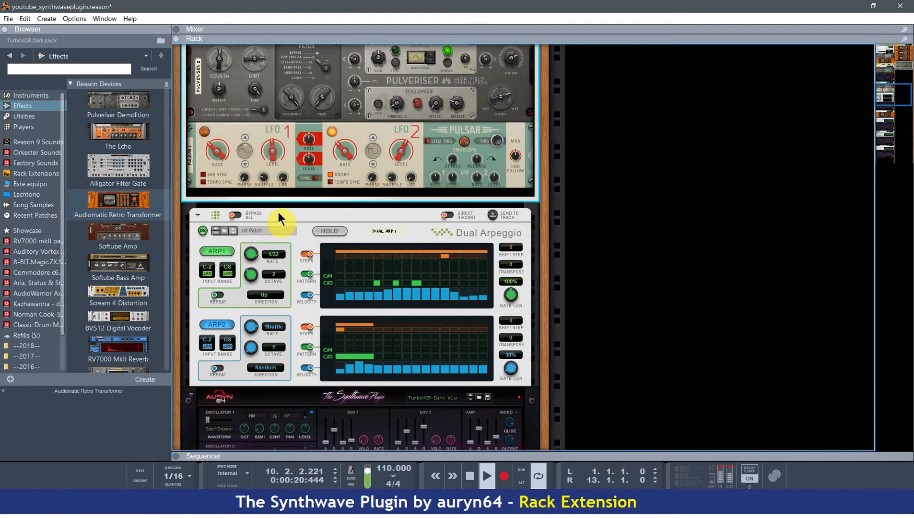
Solo the TurboVCR-Dark pluck channel with the Audiomatic insert and compare it with its insert effects bypassed and active.
{"action": "scroll", "coordinate": [279, 212], "scroll_direction": "down", "scroll_amount": 7}
{"action": "scroll", "coordinate": [266, 287], "scroll_direction": "down", "scroll_amount": 3}
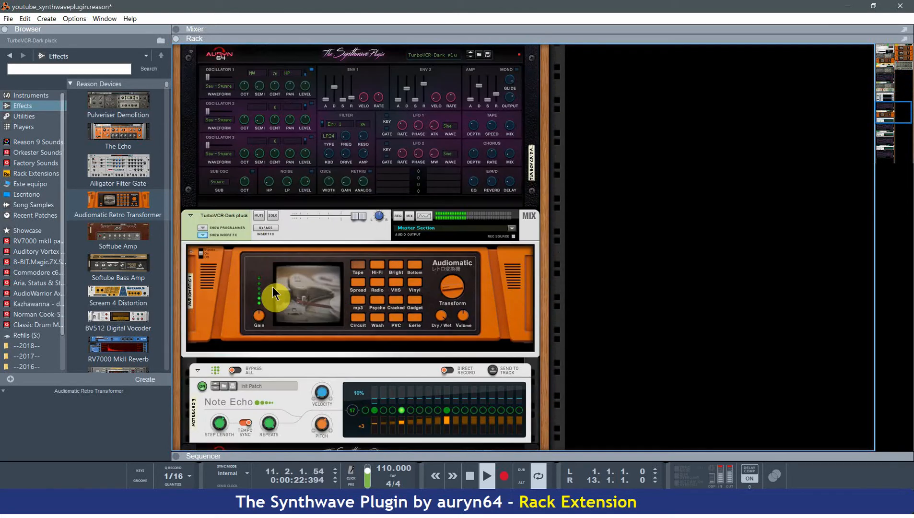
{"action": "left_click", "coordinate": [272, 217]}
{"action": "scroll", "coordinate": [272, 216], "scroll_direction": "down", "scroll_amount": 1}
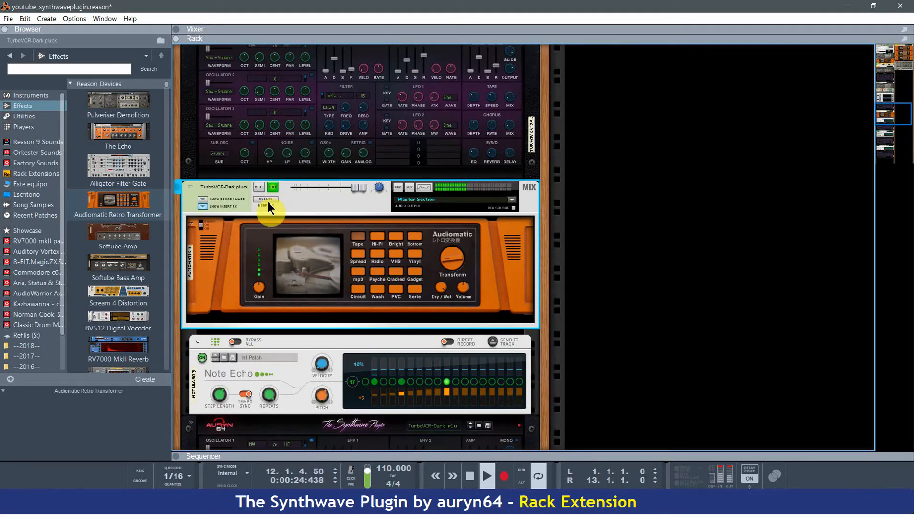
{"action": "left_click", "coordinate": [268, 199]}
{"action": "left_click", "coordinate": [267, 198]}
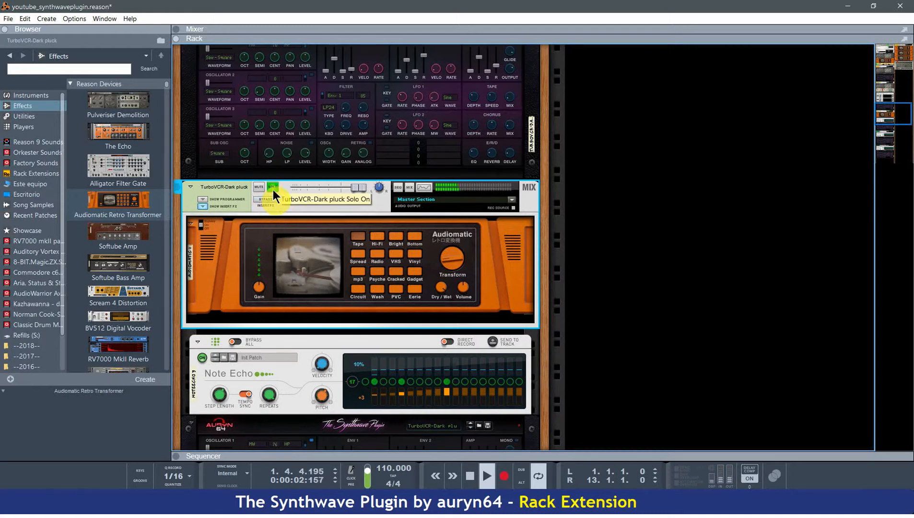
Inspect the Spectrum EQ of the Audiomatic TurboVCR-Dark pluck channel while comparing it soloed and in the mix.
{"action": "scroll", "coordinate": [274, 190], "scroll_direction": "down", "scroll_amount": 5}
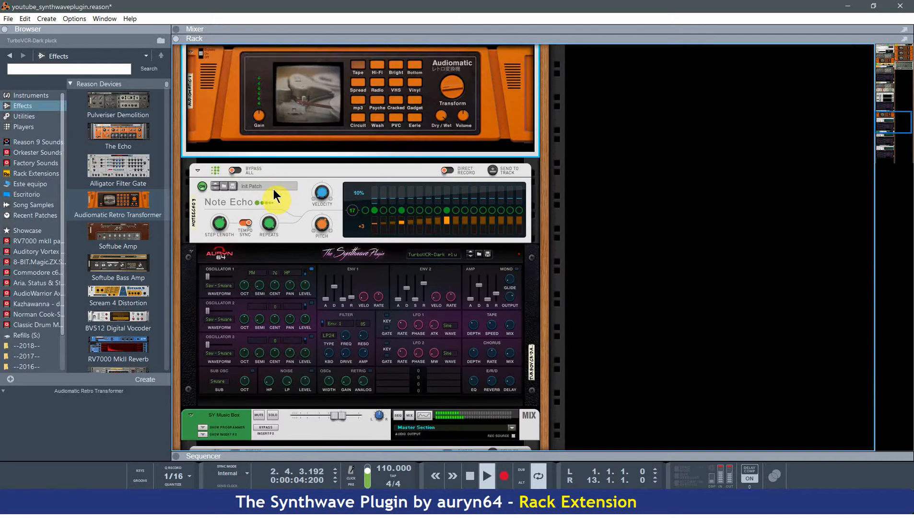
{"action": "scroll", "coordinate": [274, 190], "scroll_direction": "up", "scroll_amount": 4}
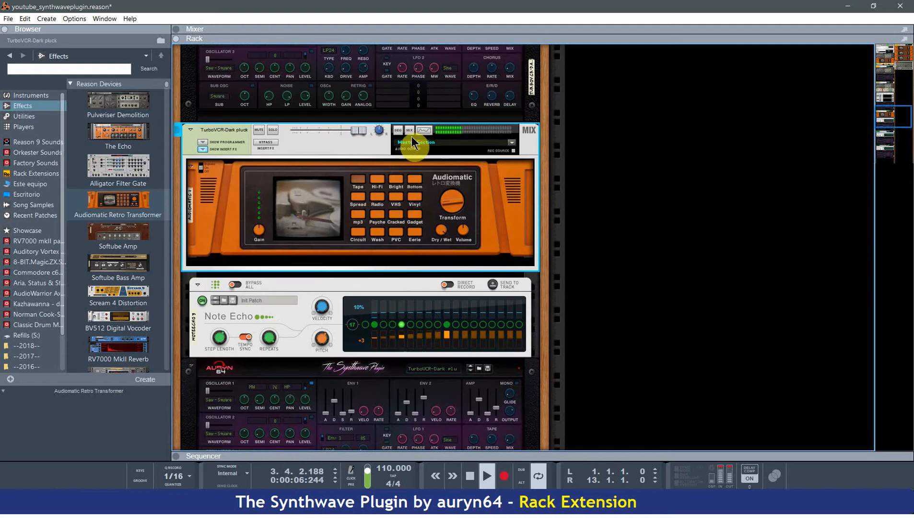
{"action": "left_click", "coordinate": [422, 131]}
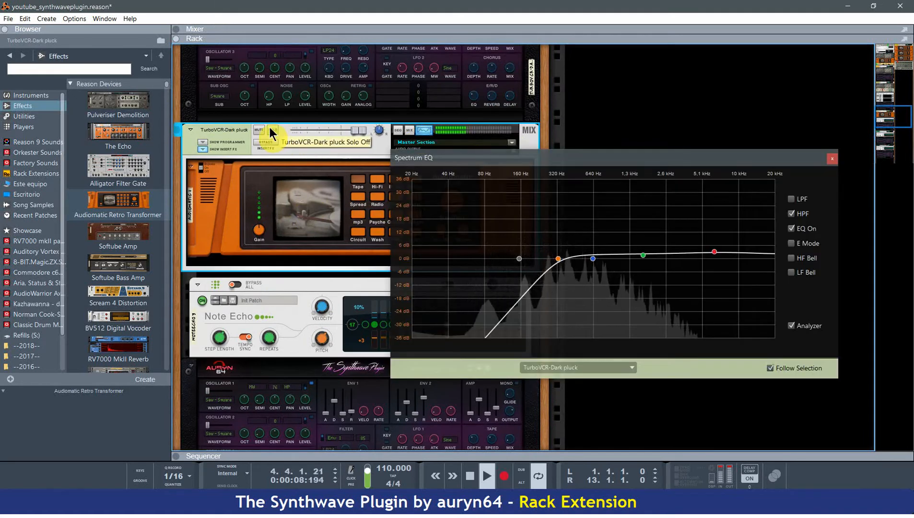
{"action": "left_click", "coordinate": [272, 130]}
{"action": "left_click", "coordinate": [272, 131]}
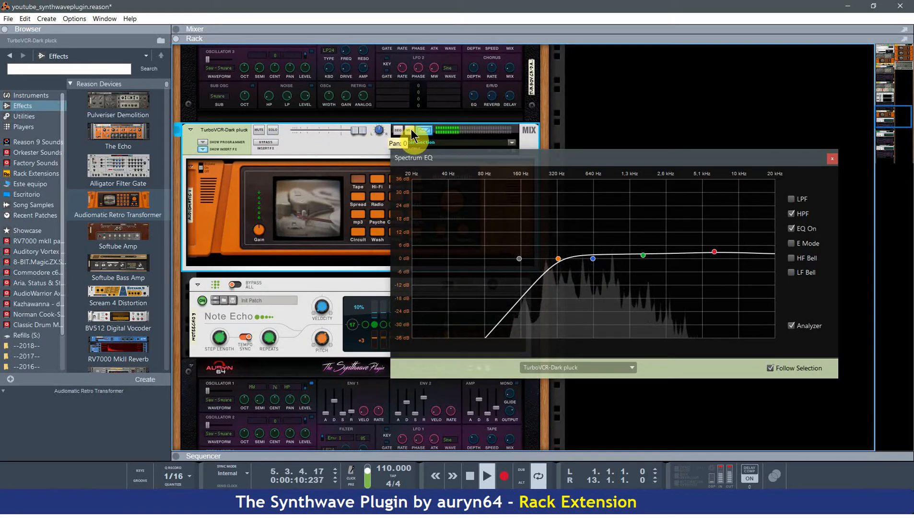
{"action": "left_click", "coordinate": [424, 130]}
Solo the SY Music Box channel, check its Spectrum EQ briefly, and return to the full mix.
{"action": "scroll", "coordinate": [346, 262], "scroll_direction": "down", "scroll_amount": 5}
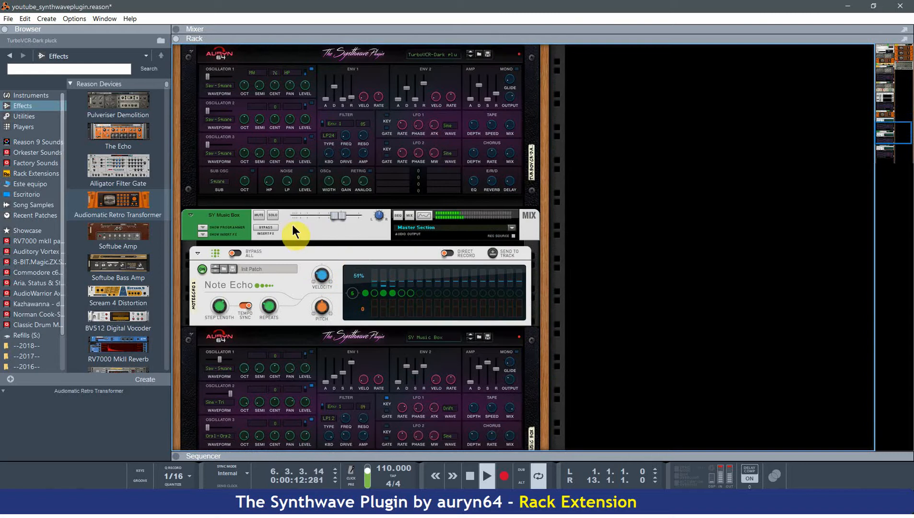
{"action": "left_click", "coordinate": [272, 215]}
{"action": "scroll", "coordinate": [280, 221], "scroll_direction": "down", "scroll_amount": 2}
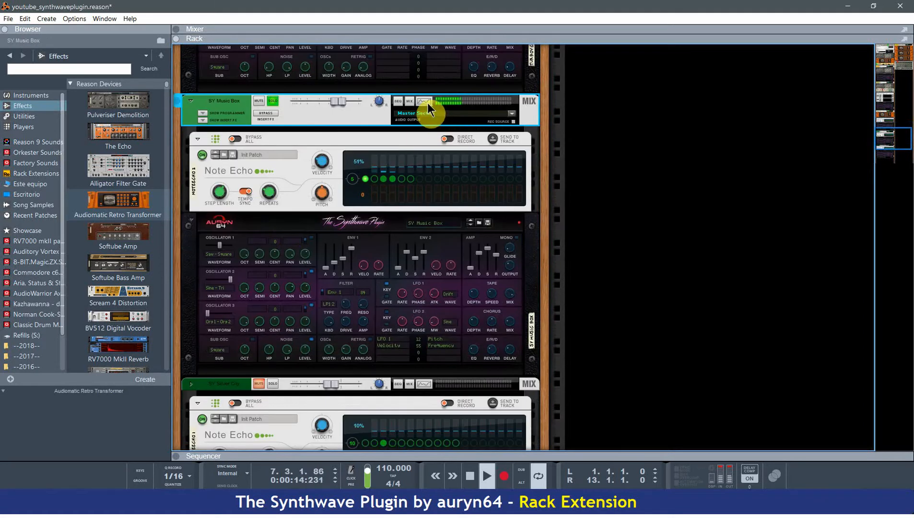
{"action": "left_click", "coordinate": [424, 102]}
{"action": "left_click", "coordinate": [426, 102]}
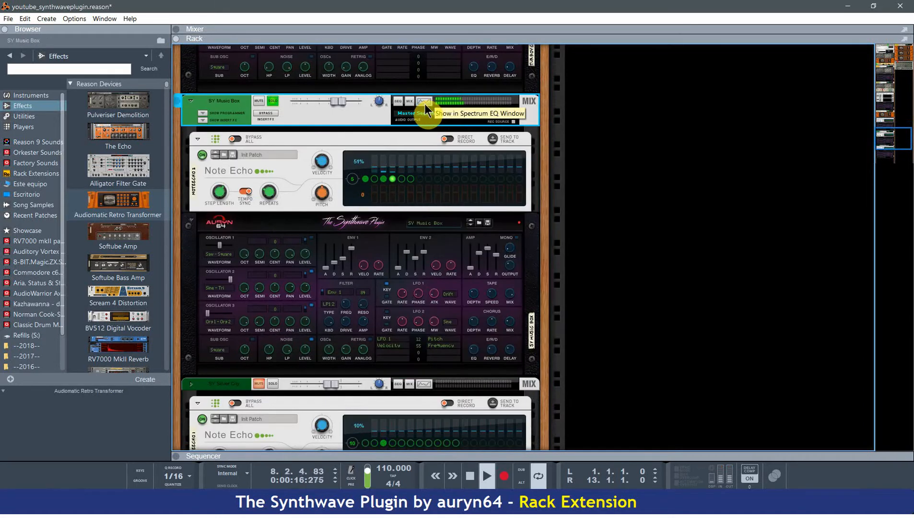
{"action": "left_click", "coordinate": [272, 102]}
{"action": "scroll", "coordinate": [268, 221], "scroll_direction": "down", "scroll_amount": 3}
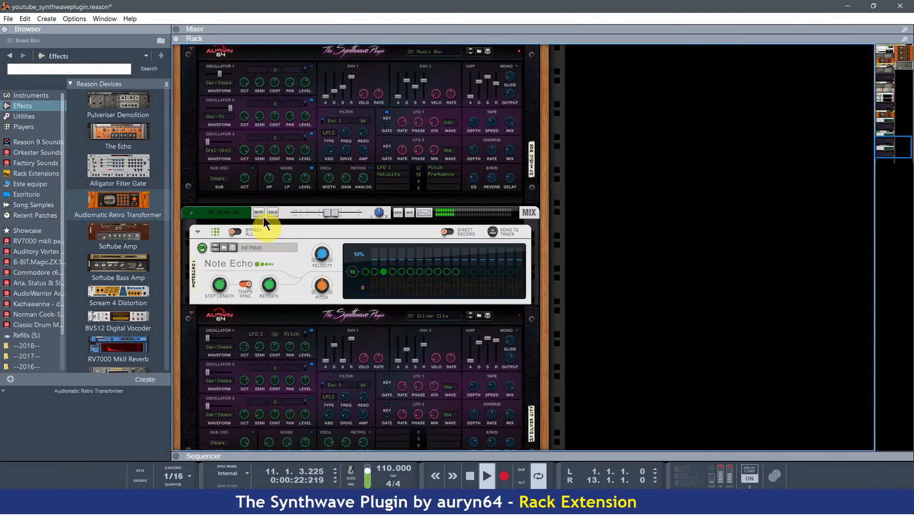
Listen to the SY Silver City channel soloed with its Spectrum EQ open, and end the solo.
{"action": "left_click", "coordinate": [271, 212]}
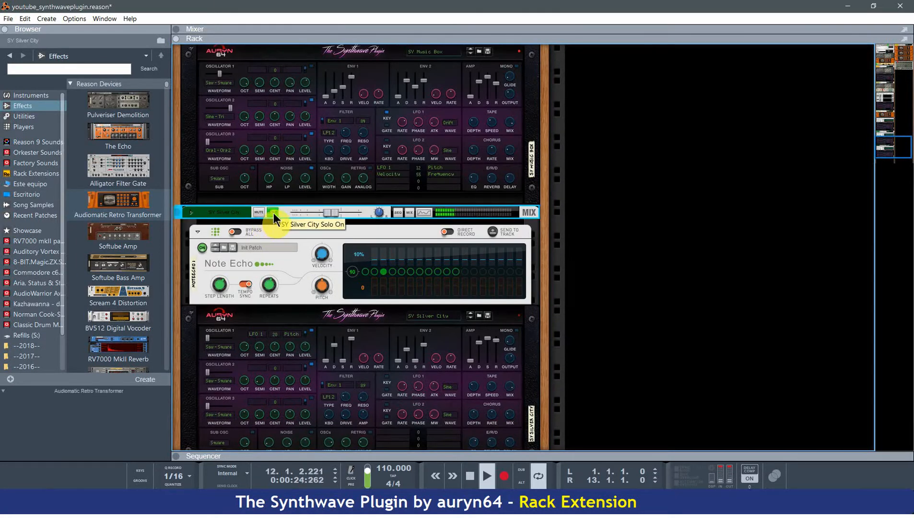
{"action": "left_click", "coordinate": [423, 213]}
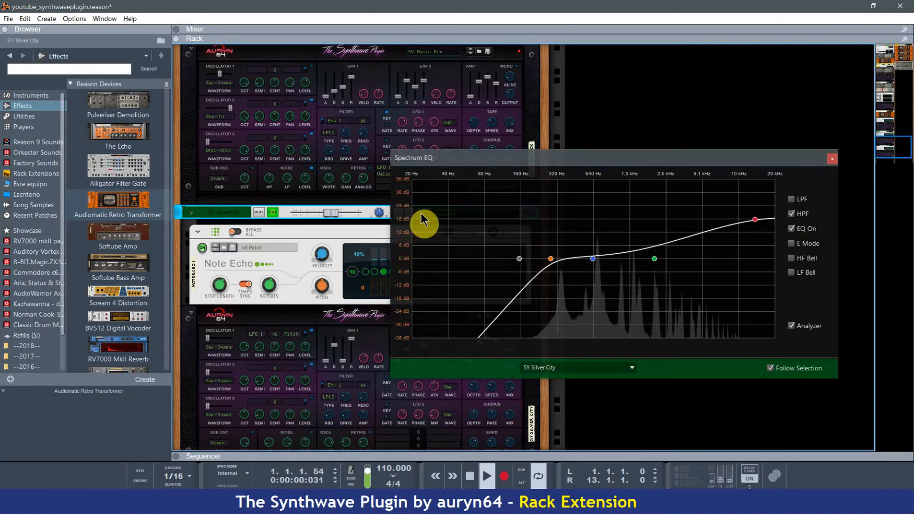
{"action": "left_click", "coordinate": [273, 212]}
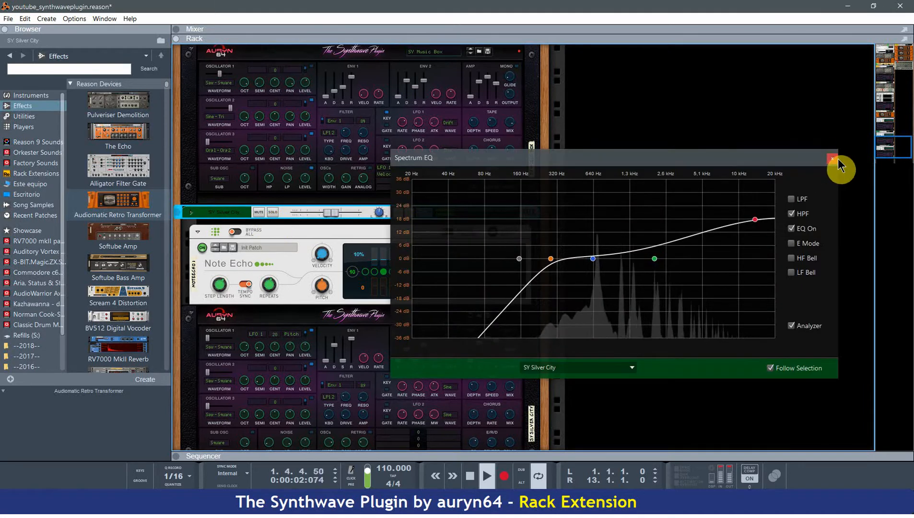
Compare SY Silver City with its EQ off and on, and reduce its high-frequency band to about 8.57 dB at 13 kHz.
{"action": "left_click", "coordinate": [792, 230]}
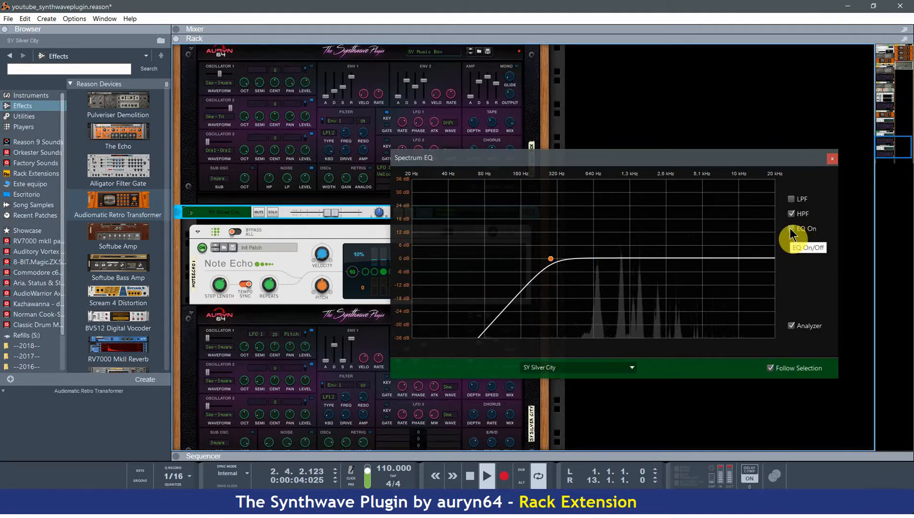
{"action": "left_click", "coordinate": [792, 229]}
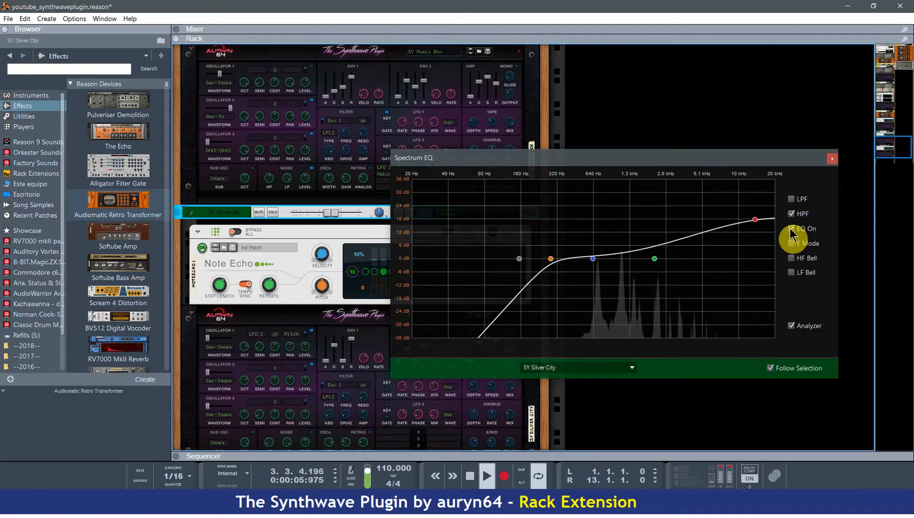
{"action": "left_click", "coordinate": [754, 222]}
{"action": "left_click_drag", "start_coordinate": [754, 223], "coordinate": [757, 247]}
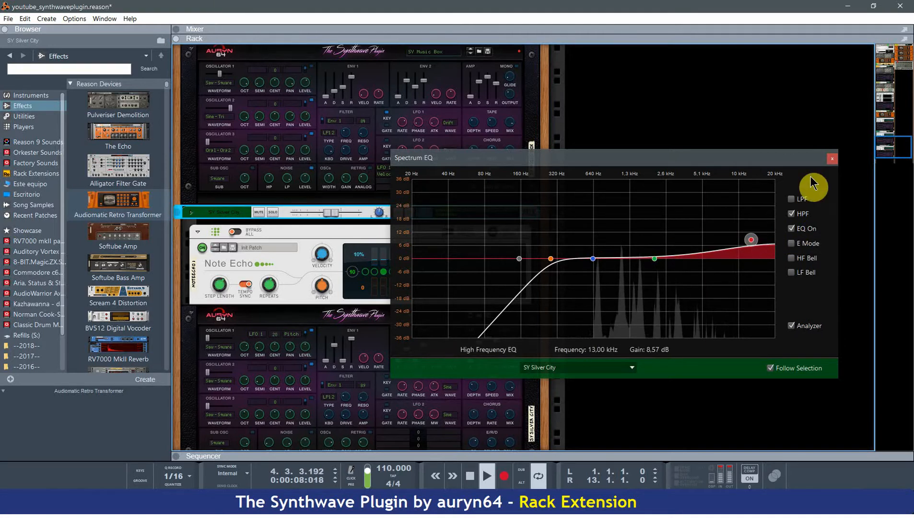
{"action": "left_click", "coordinate": [832, 159]}
Solo the SY Music Box channel and adjust the envelope sliders on its Synthwave Plugin, trying an amp release of 10.8 ms.
{"action": "scroll", "coordinate": [336, 295], "scroll_direction": "down", "scroll_amount": 3}
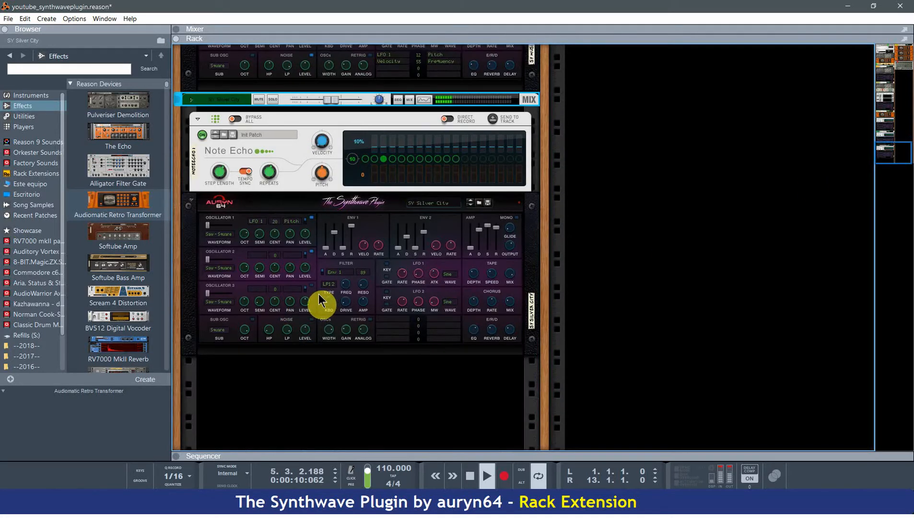
{"action": "scroll", "coordinate": [318, 294], "scroll_direction": "up", "scroll_amount": 8}
{"action": "left_click", "coordinate": [273, 189]}
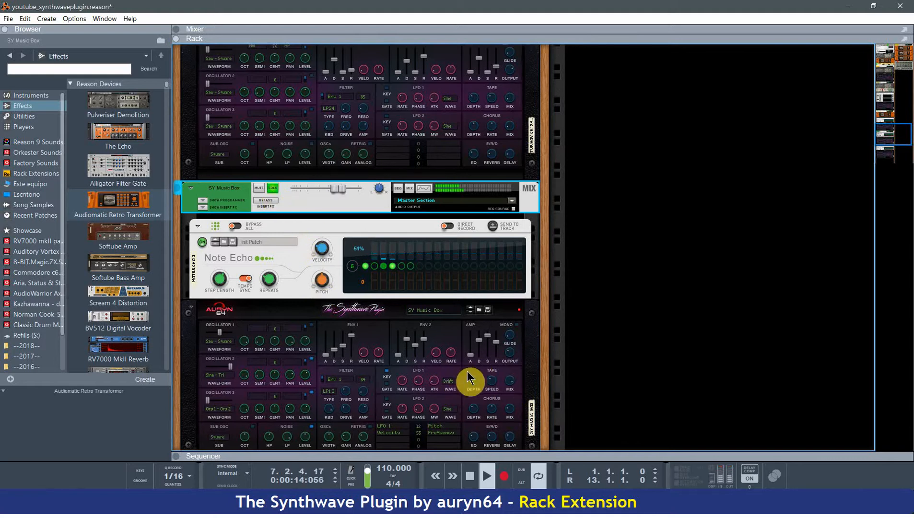
{"action": "mouse_move", "coordinate": [423, 347]}
{"action": "left_mouse_down"}
{"action": "mouse_move", "coordinate": [423, 362]}
{"action": "mouse_move", "coordinate": [427, 336]}
{"action": "mouse_move", "coordinate": [416, 347]}
{"action": "mouse_move", "coordinate": [416, 330]}
{"action": "mouse_move", "coordinate": [416, 348]}
{"action": "left_mouse_up"}
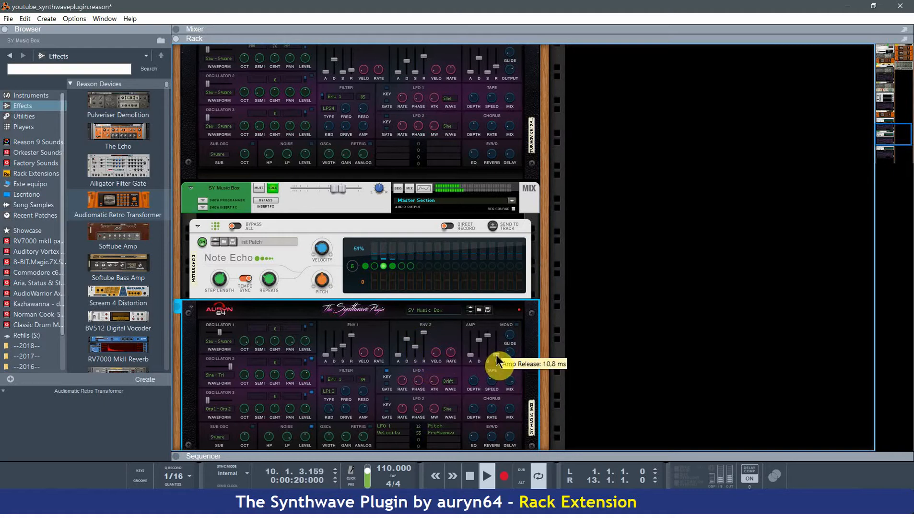
Raise the Env 1 decay and set its sustain to 98 on the SY Music Box synth, and end the channel's solo.
{"action": "scroll", "coordinate": [501, 360], "scroll_direction": "down", "scroll_amount": 1}
{"action": "scroll", "coordinate": [510, 365], "scroll_direction": "down", "scroll_amount": 2}
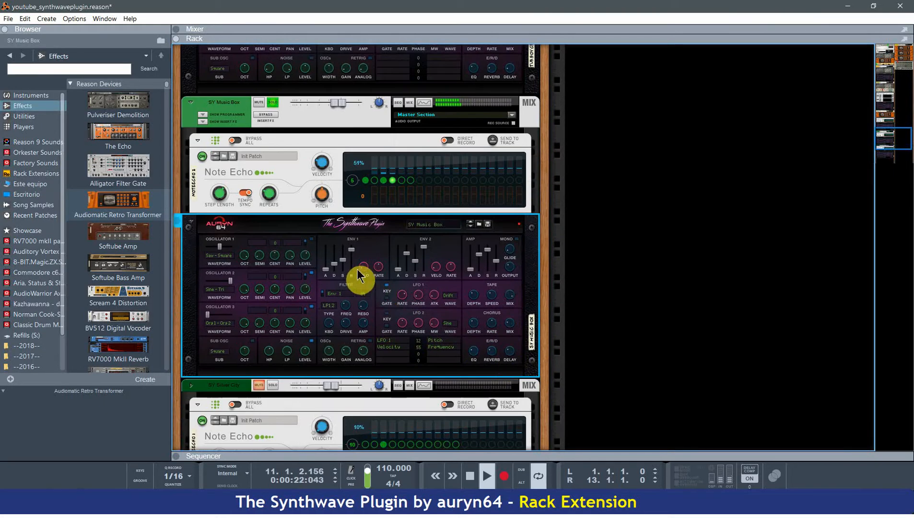
{"action": "mouse_move", "coordinate": [339, 269]}
{"action": "left_mouse_down"}
{"action": "mouse_move", "coordinate": [337, 253]}
{"action": "mouse_move", "coordinate": [337, 276]}
{"action": "mouse_move", "coordinate": [346, 261]}
{"action": "mouse_move", "coordinate": [345, 281]}
{"action": "mouse_move", "coordinate": [337, 274]}
{"action": "mouse_move", "coordinate": [353, 275]}
{"action": "mouse_move", "coordinate": [355, 235]}
{"action": "mouse_move", "coordinate": [335, 264]}
{"action": "mouse_move", "coordinate": [336, 247]}
{"action": "mouse_move", "coordinate": [334, 260]}
{"action": "mouse_move", "coordinate": [345, 245]}
{"action": "mouse_move", "coordinate": [346, 253]}
{"action": "left_mouse_up"}
{"action": "left_click", "coordinate": [273, 103]}
{"action": "scroll", "coordinate": [346, 256], "scroll_direction": "down", "scroll_amount": 1}
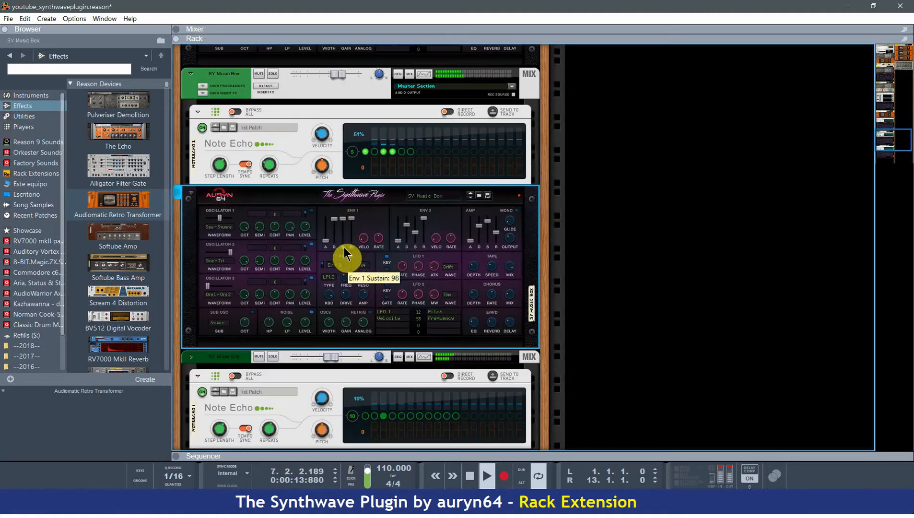
Lower the Env 1 decay and sustain on the SY Music Box synth.
{"action": "left_click_drag", "start_coordinate": [336, 222], "coordinate": [346, 250]}
{"action": "scroll", "coordinate": [345, 290], "scroll_direction": "up", "scroll_amount": 3}
{"action": "scroll", "coordinate": [345, 289], "scroll_direction": "up", "scroll_amount": 6}
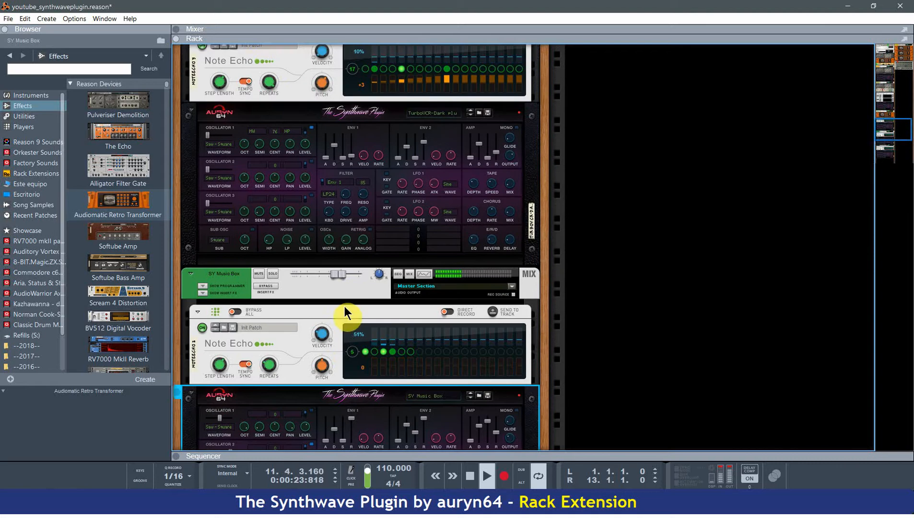
Solo the TurboVCR-Dark pluck channel with the Audiomatic insert while raising its synth's Env 1 sustain and adjusting the Env 1 rate.
{"action": "left_click", "coordinate": [273, 132]}
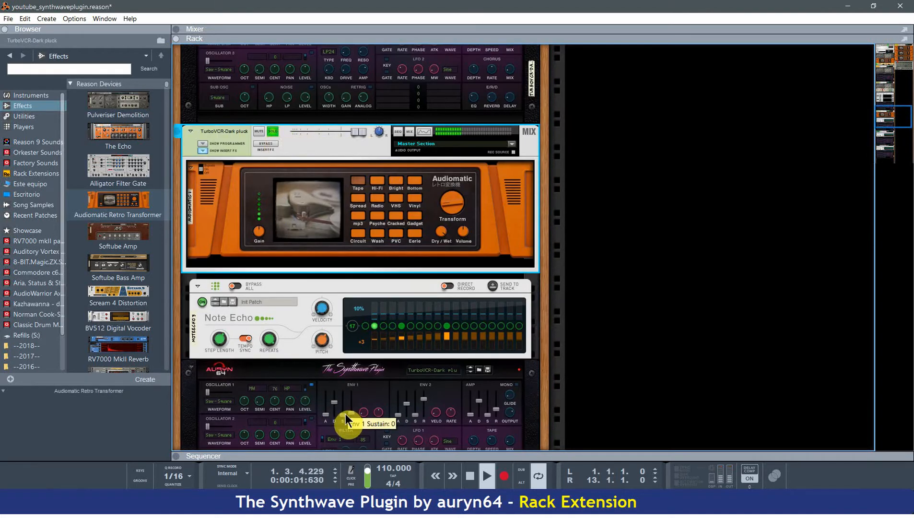
{"action": "left_click_drag", "start_coordinate": [344, 415], "coordinate": [354, 402]}
{"action": "scroll", "coordinate": [356, 401], "scroll_direction": "down", "scroll_amount": 3}
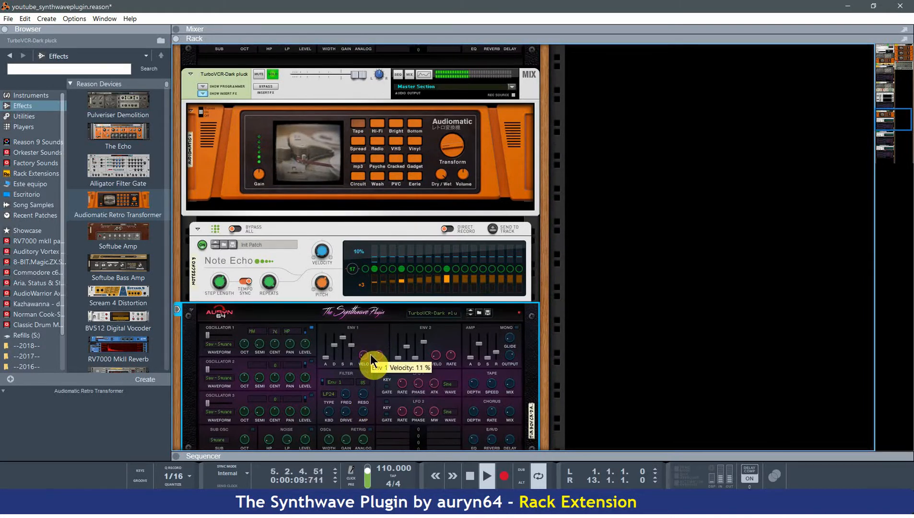
{"action": "left_click_drag", "start_coordinate": [382, 356], "coordinate": [380, 376]}
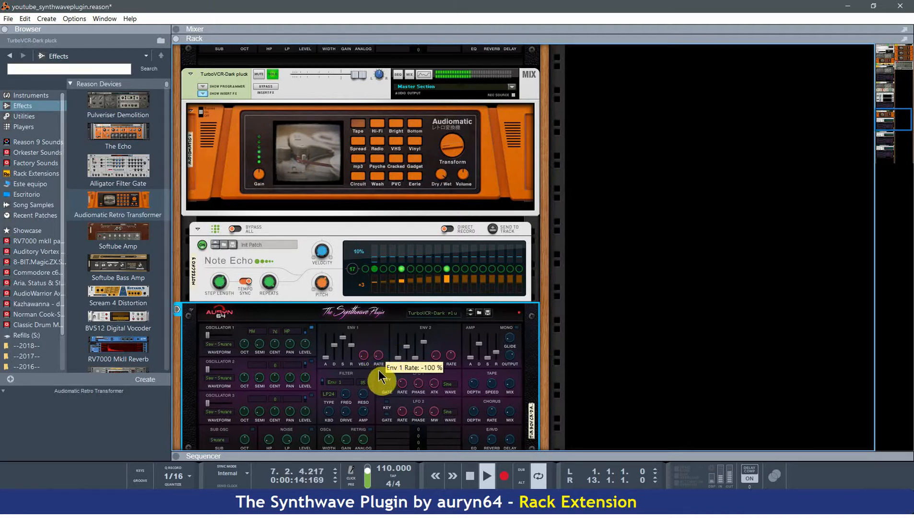
{"action": "left_click", "coordinate": [272, 74]}
Adjust the Env 1 rate and the filter frequency, drive and resonance (20 %) on that TurboVCR-Dark pluck synth.
{"action": "scroll", "coordinate": [337, 152], "scroll_direction": "down", "scroll_amount": 2}
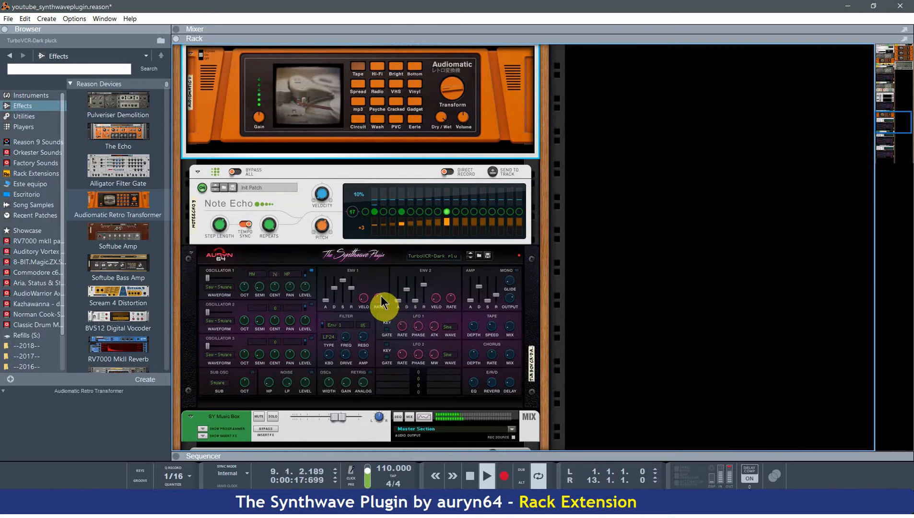
{"action": "mouse_move", "coordinate": [381, 305]}
{"action": "left_mouse_down"}
{"action": "mouse_move", "coordinate": [382, 283]}
{"action": "mouse_move", "coordinate": [381, 309]}
{"action": "mouse_move", "coordinate": [385, 292]}
{"action": "mouse_move", "coordinate": [380, 300]}
{"action": "left_mouse_up"}
{"action": "mouse_move", "coordinate": [353, 363]}
{"action": "left_mouse_down"}
{"action": "mouse_move", "coordinate": [356, 321]}
{"action": "mouse_move", "coordinate": [352, 350]}
{"action": "left_mouse_up"}
{"action": "left_click_drag", "start_coordinate": [347, 340], "coordinate": [353, 315]}
{"action": "mouse_move", "coordinate": [351, 359]}
{"action": "left_mouse_down"}
{"action": "mouse_move", "coordinate": [353, 333]}
{"action": "mouse_move", "coordinate": [355, 350]}
{"action": "left_mouse_up"}
{"action": "left_click_drag", "start_coordinate": [363, 337], "coordinate": [366, 335]}
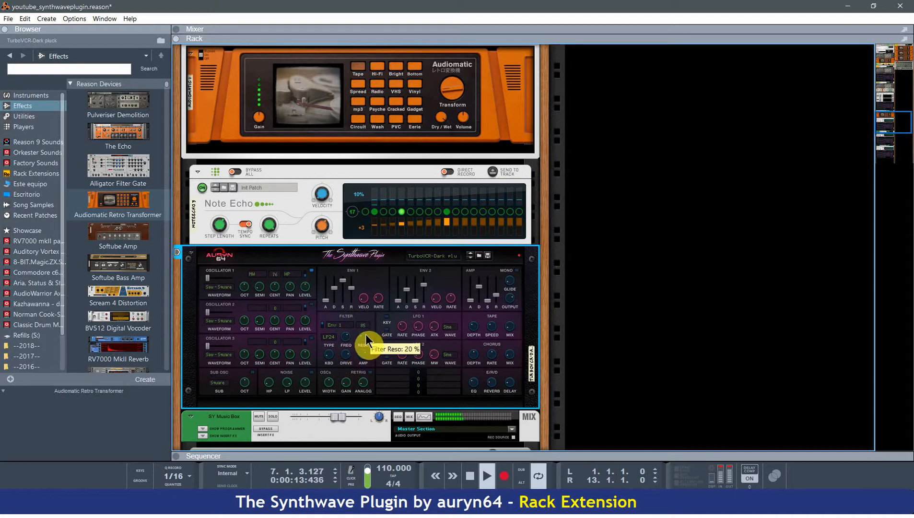
Rework the Env 1 decay, sustain, rate and release, trying a 66 % rate and 710 ms release, and adjust the filter drive.
{"action": "left_click_drag", "start_coordinate": [342, 281], "coordinate": [336, 298]}
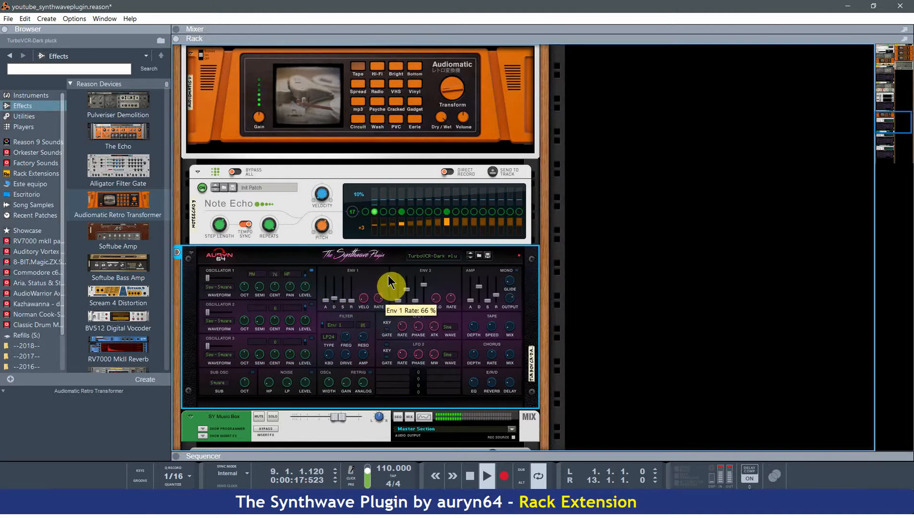
{"action": "left_click_drag", "start_coordinate": [390, 283], "coordinate": [351, 291]}
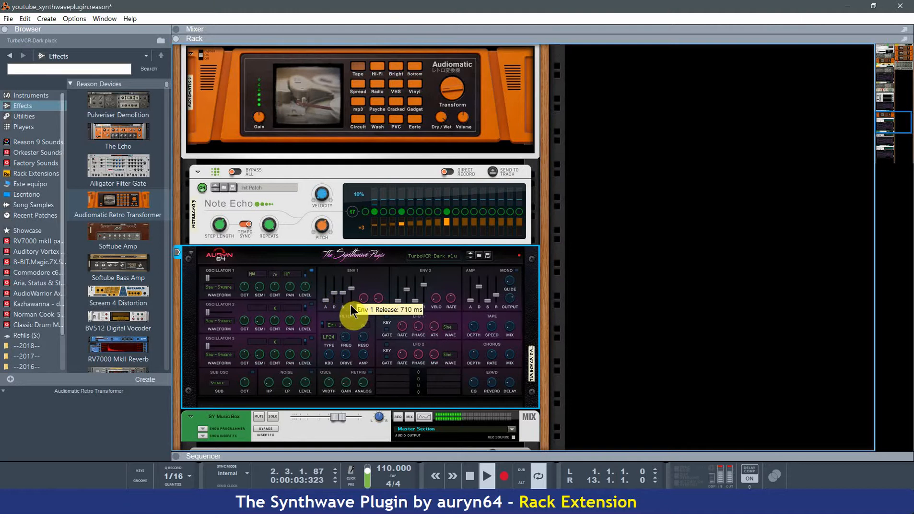
{"action": "scroll", "coordinate": [388, 354], "scroll_direction": "down", "scroll_amount": 2}
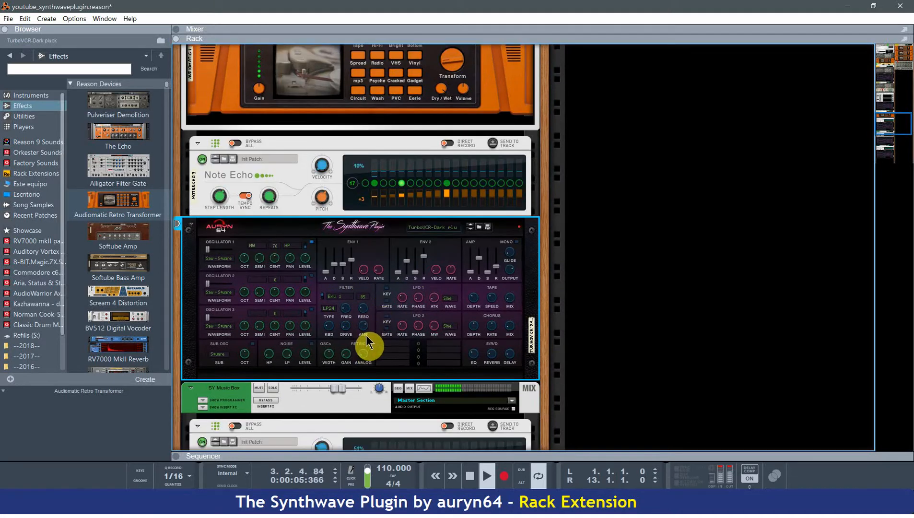
{"action": "mouse_move", "coordinate": [351, 333]}
{"action": "left_mouse_down"}
{"action": "mouse_move", "coordinate": [353, 299]}
{"action": "mouse_move", "coordinate": [352, 324]}
{"action": "left_mouse_up"}
{"action": "mouse_move", "coordinate": [342, 266]}
{"action": "left_mouse_down"}
{"action": "mouse_move", "coordinate": [352, 275]}
{"action": "mouse_move", "coordinate": [338, 267]}
{"action": "left_mouse_up"}
Audition the TurboVCR-Dark pluck channel with the Dual Arpeggio, trying 100 % filter drive and adjusting its Env 1 sustain.
{"action": "scroll", "coordinate": [344, 290], "scroll_direction": "up", "scroll_amount": 10}
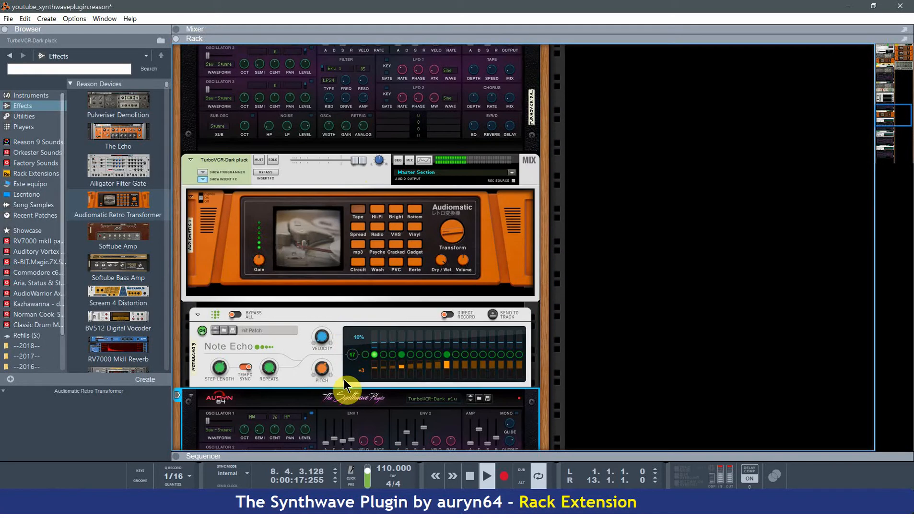
{"action": "scroll", "coordinate": [320, 173], "scroll_direction": "up", "scroll_amount": 3}
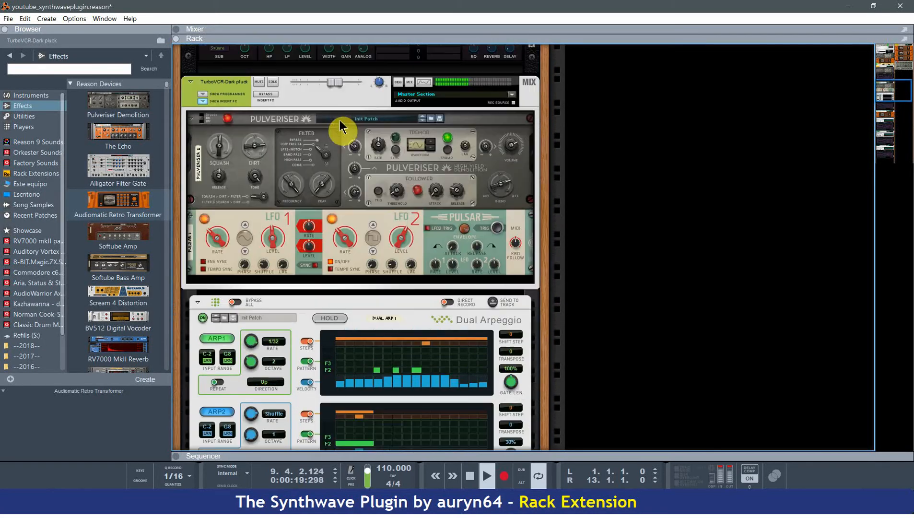
{"action": "left_click", "coordinate": [272, 82]}
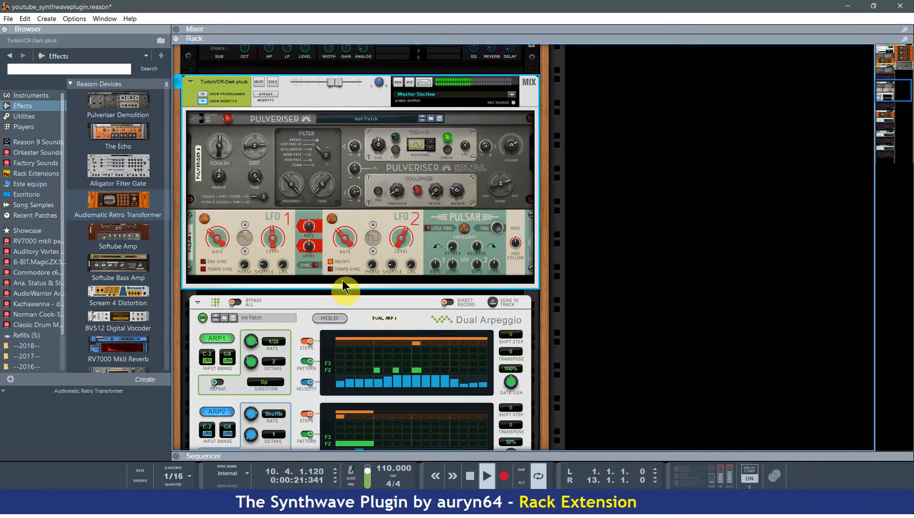
{"action": "scroll", "coordinate": [342, 286], "scroll_direction": "down", "scroll_amount": 9}
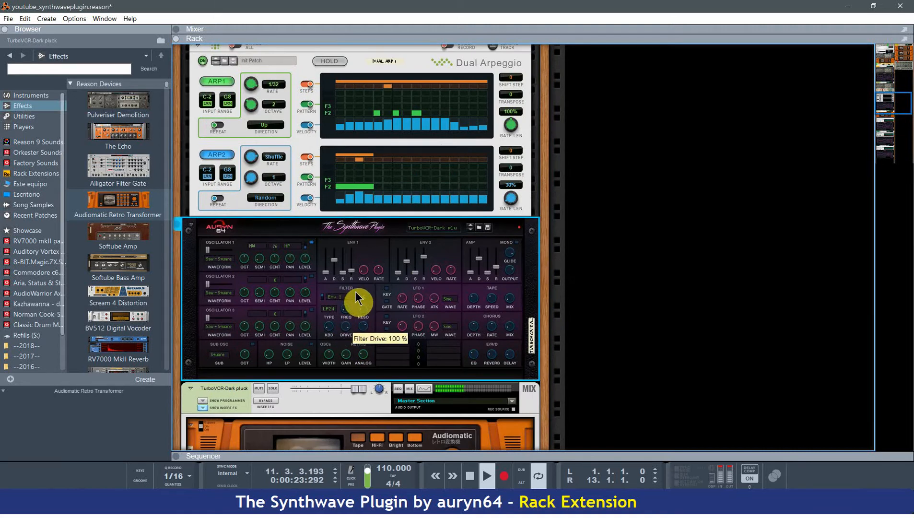
{"action": "left_click_drag", "start_coordinate": [353, 293], "coordinate": [356, 304]}
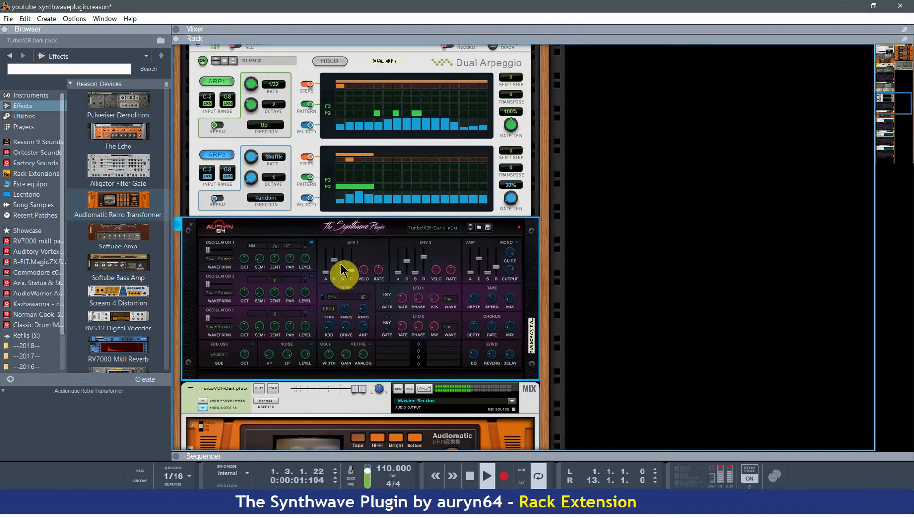
{"action": "mouse_move", "coordinate": [342, 270]}
{"action": "left_mouse_down"}
{"action": "mouse_move", "coordinate": [343, 253]}
{"action": "mouse_move", "coordinate": [348, 279]}
{"action": "left_mouse_up"}
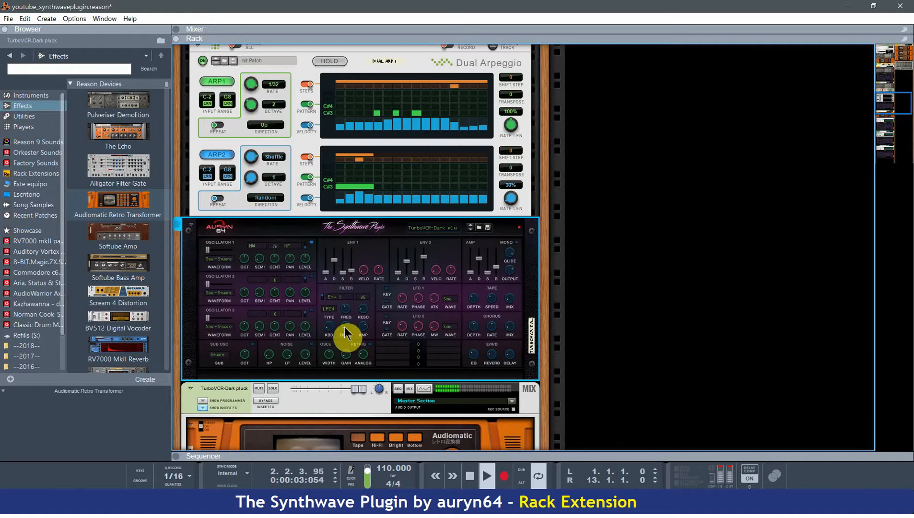
Audition the BA Club Flavor channel in solo.
{"action": "scroll", "coordinate": [353, 350], "scroll_direction": "up", "scroll_amount": 1}
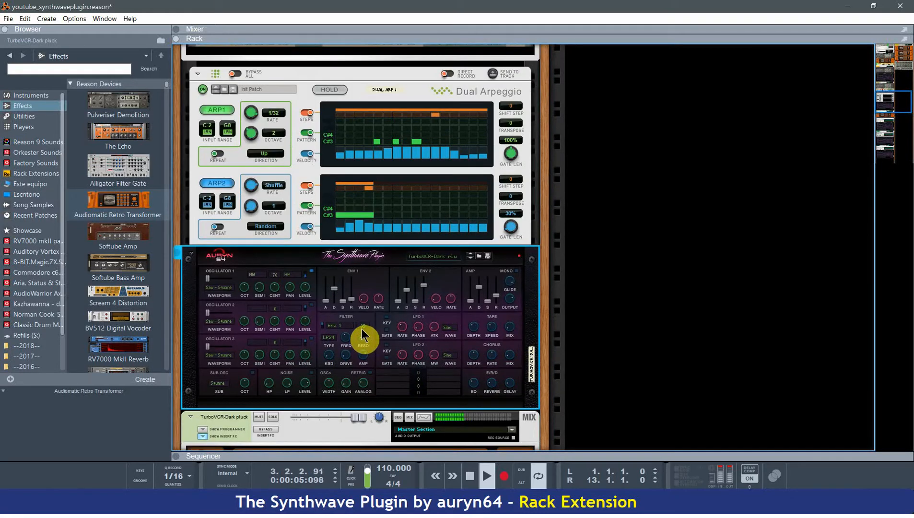
{"action": "scroll", "coordinate": [358, 331], "scroll_direction": "up", "scroll_amount": 15}
{"action": "scroll", "coordinate": [306, 198], "scroll_direction": "up", "scroll_amount": 3}
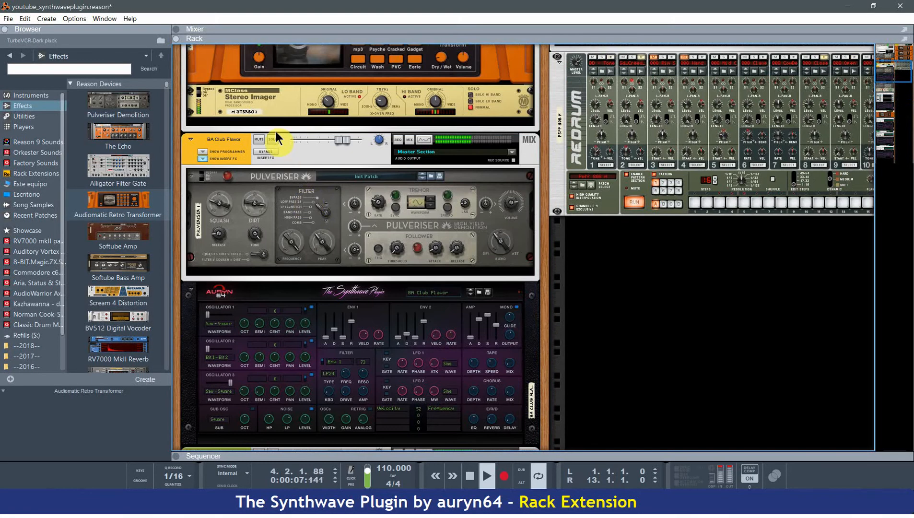
{"action": "left_click", "coordinate": [274, 142]}
Look through the rack from the master inserts to SY Silver City and select its Synthwave Plugin.
{"action": "scroll", "coordinate": [680, 306], "scroll_direction": "up", "scroll_amount": 8}
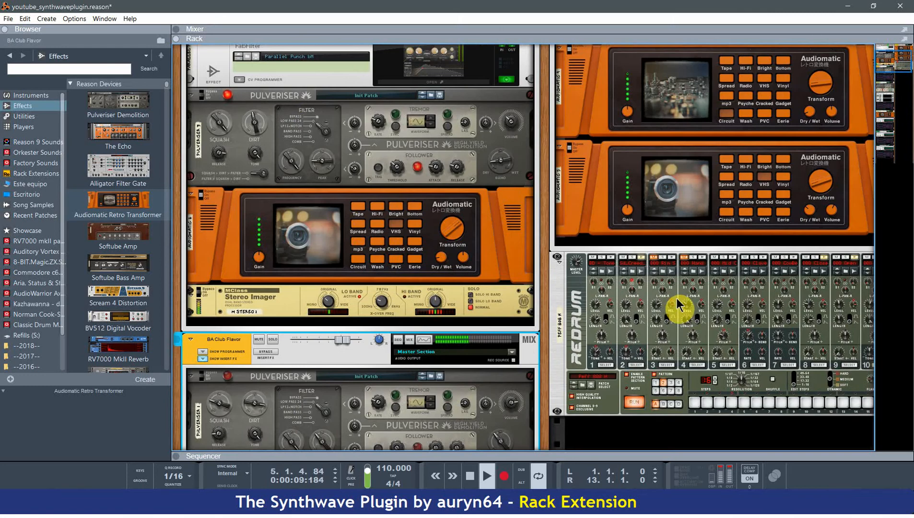
{"action": "scroll", "coordinate": [736, 290], "scroll_direction": "down", "scroll_amount": 20}
{"action": "scroll", "coordinate": [722, 297], "scroll_direction": "down", "scroll_amount": 1}
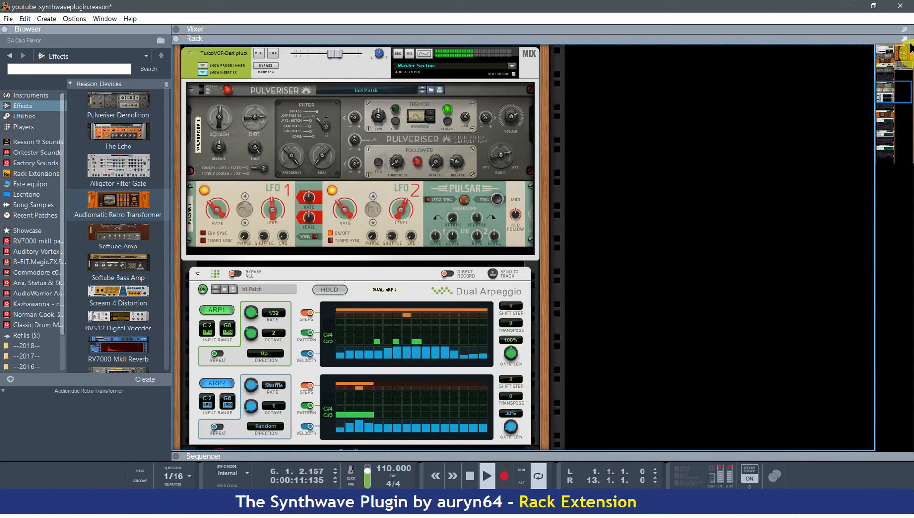
{"action": "left_click_drag", "start_coordinate": [879, 108], "coordinate": [864, 167]}
{"action": "scroll", "coordinate": [331, 238], "scroll_direction": "up", "scroll_amount": 1}
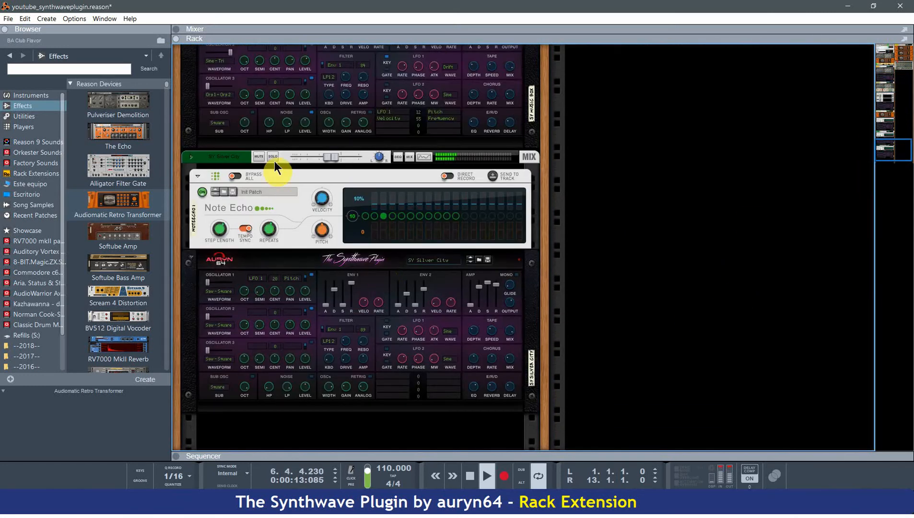
{"action": "left_click", "coordinate": [353, 330]}
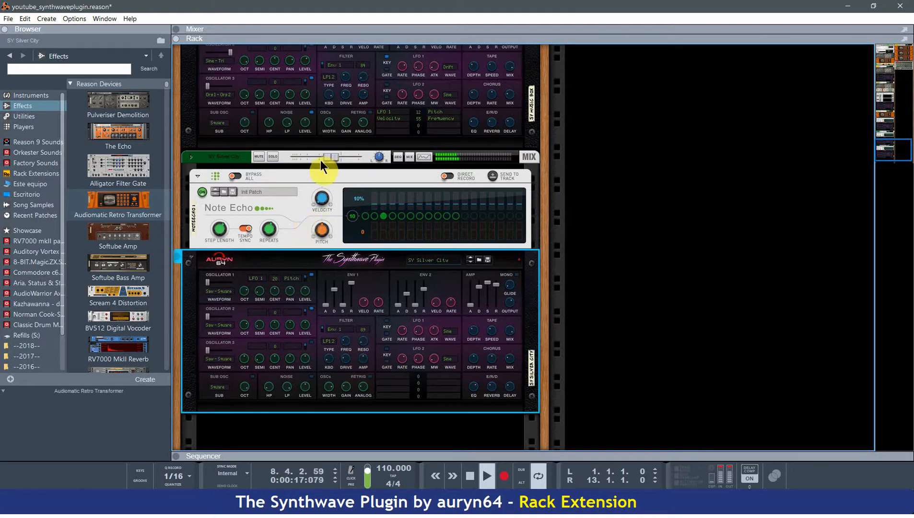
{"action": "scroll", "coordinate": [323, 343], "scroll_direction": "up", "scroll_amount": 5}
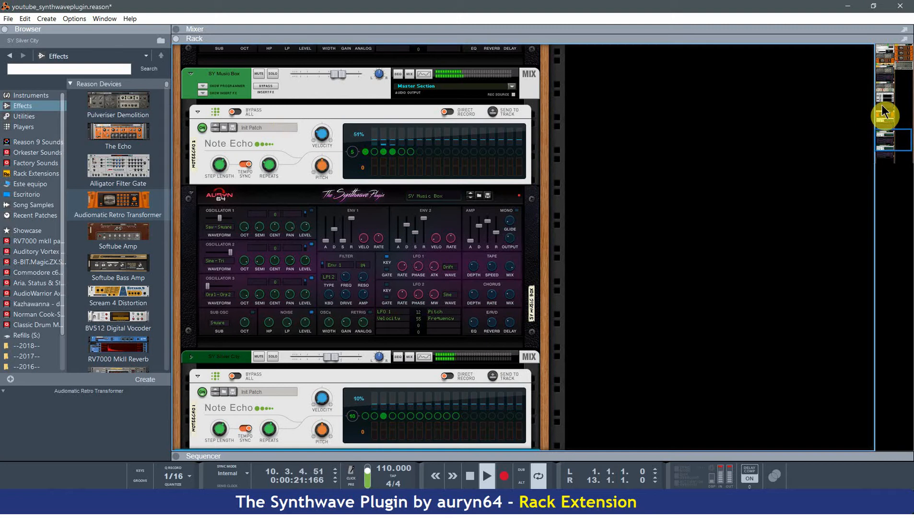
Solo the Peff 808 H drum channel, compare it with insert effects bypassed and active, and end the solo.
{"action": "left_click_drag", "start_coordinate": [892, 143], "coordinate": [911, 20]}
{"action": "left_click", "coordinate": [599, 51]}
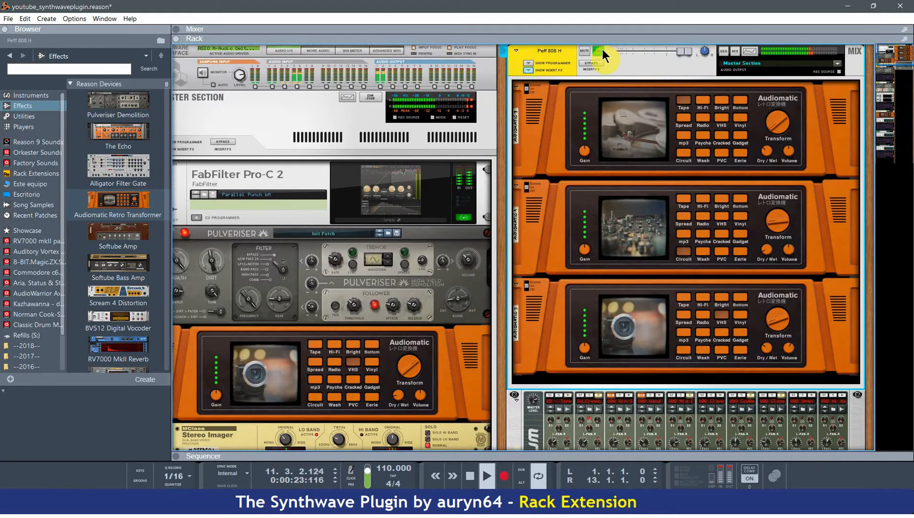
{"action": "left_click", "coordinate": [596, 63]}
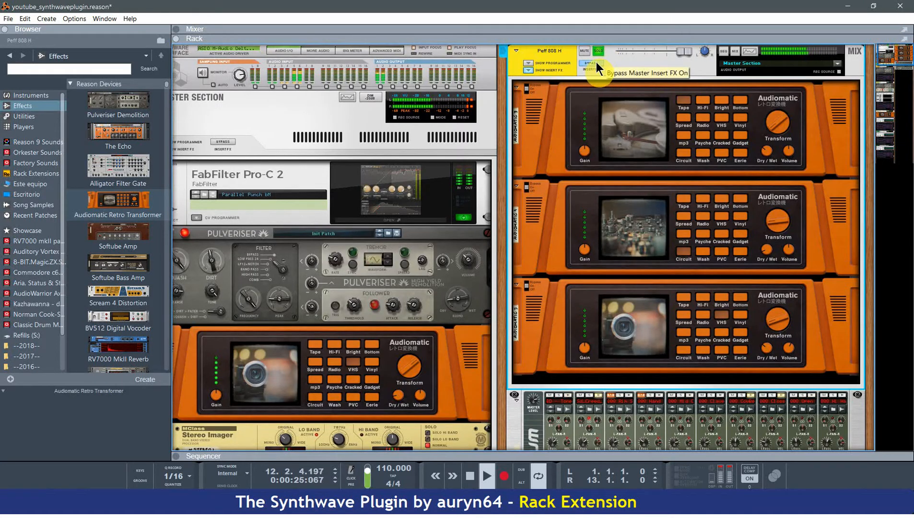
{"action": "left_click", "coordinate": [596, 63]}
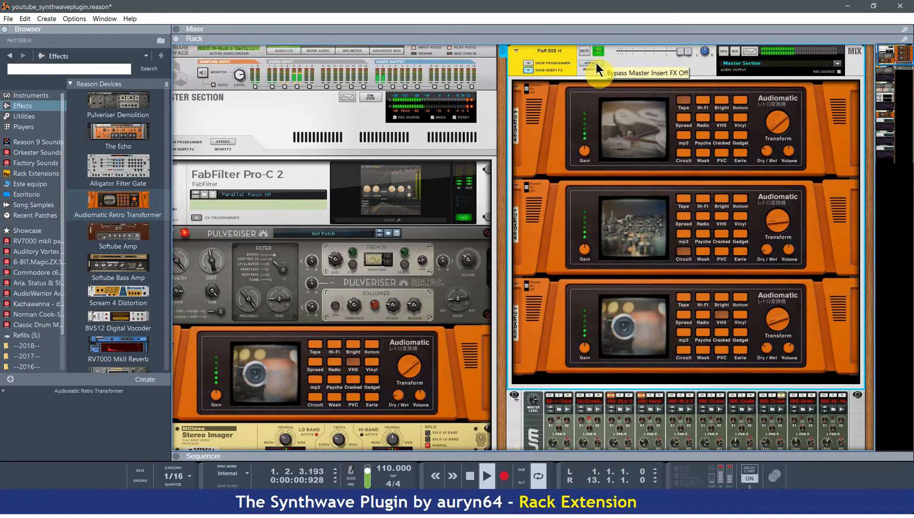
{"action": "left_click", "coordinate": [595, 63]}
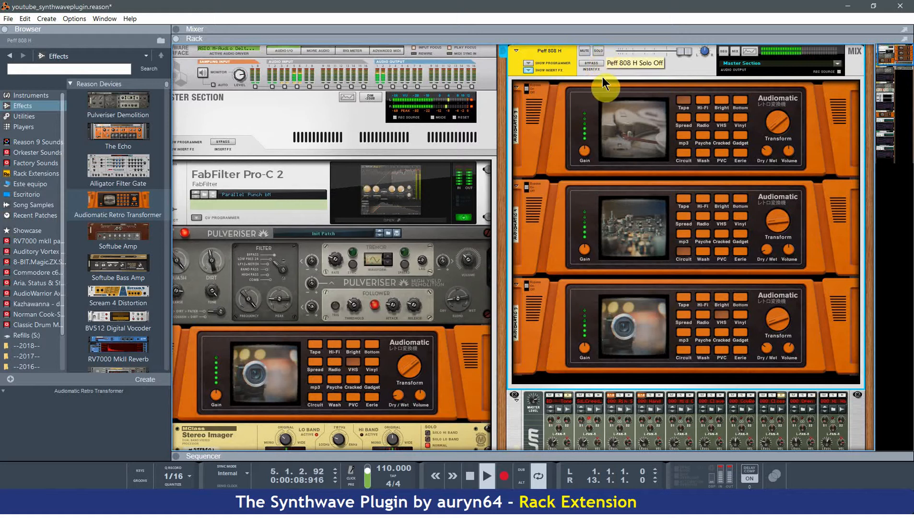
Compare the full mix with the Master Section insert effects bypassed and active.
{"action": "scroll", "coordinate": [579, 223], "scroll_direction": "down", "scroll_amount": 2}
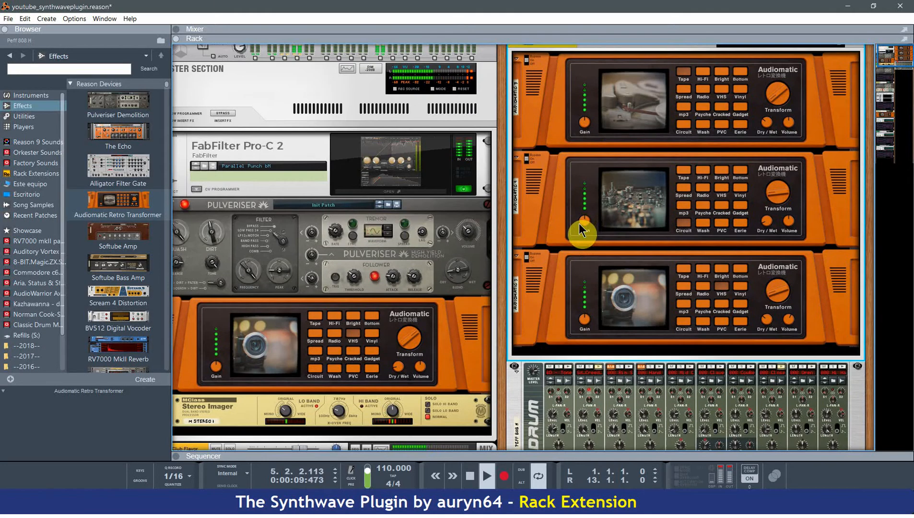
{"action": "left_click", "coordinate": [227, 115]}
{"action": "left_click_drag", "start_coordinate": [502, 135], "coordinate": [618, 123]}
{"action": "scroll", "coordinate": [384, 137], "scroll_direction": "down", "scroll_amount": 3}
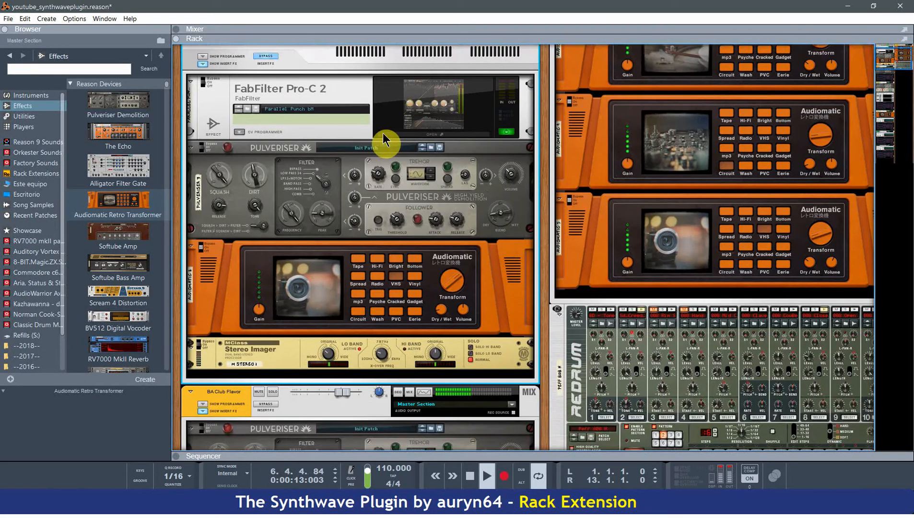
{"action": "scroll", "coordinate": [385, 140], "scroll_direction": "up", "scroll_amount": 4}
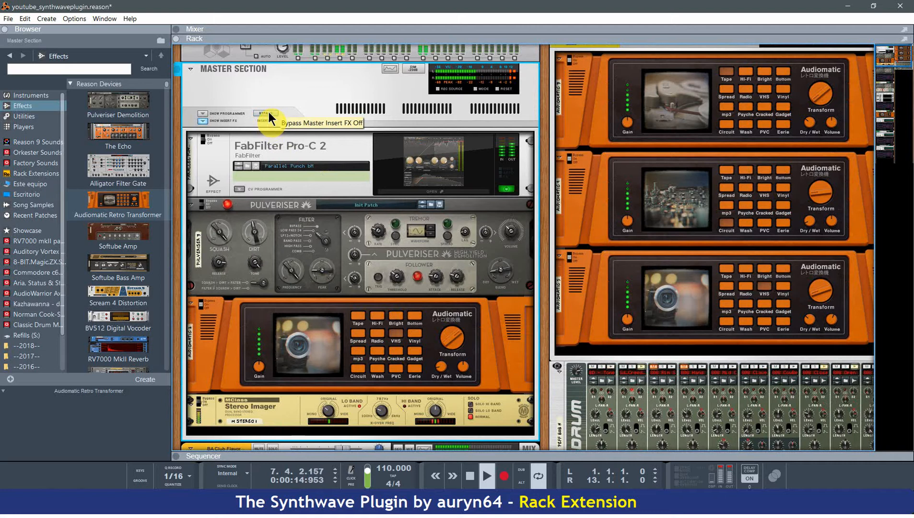
Solo the BA Club Flavor channel and adjust its synth envelopes, trying an Env 1 decay of 129 ms and amp attack of 152 ms.
{"action": "scroll", "coordinate": [317, 281], "scroll_direction": "down", "scroll_amount": 12}
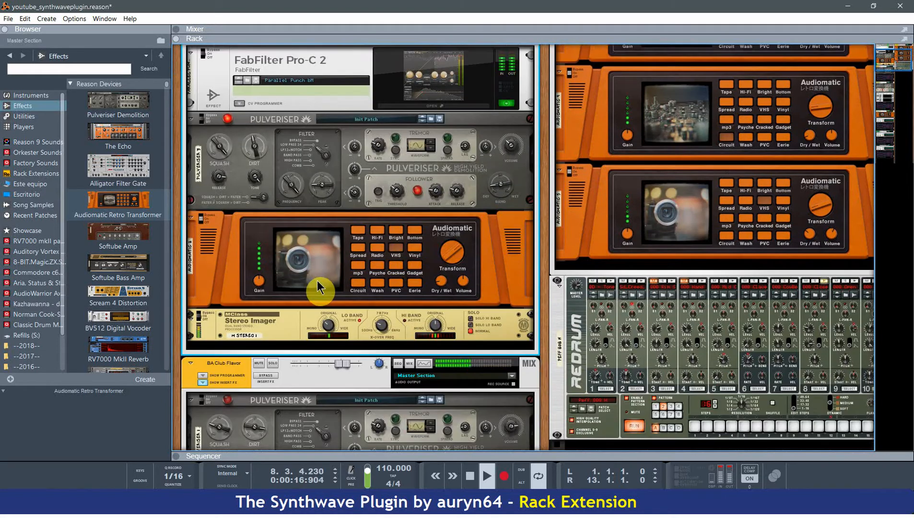
{"action": "scroll", "coordinate": [503, 316], "scroll_direction": "down", "scroll_amount": 2}
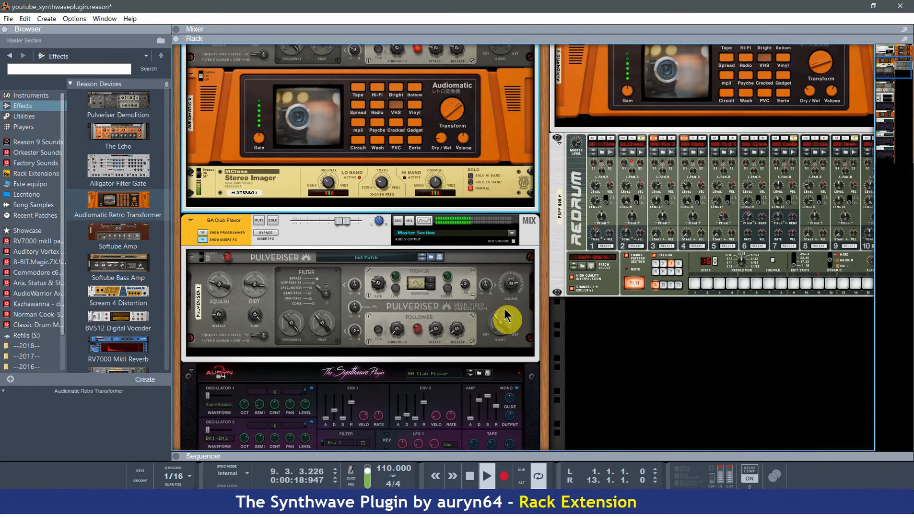
{"action": "scroll", "coordinate": [300, 236], "scroll_direction": "down", "scroll_amount": 2}
{"action": "scroll", "coordinate": [387, 321], "scroll_direction": "down", "scroll_amount": 6}
{"action": "scroll", "coordinate": [388, 321], "scroll_direction": "up", "scroll_amount": 5}
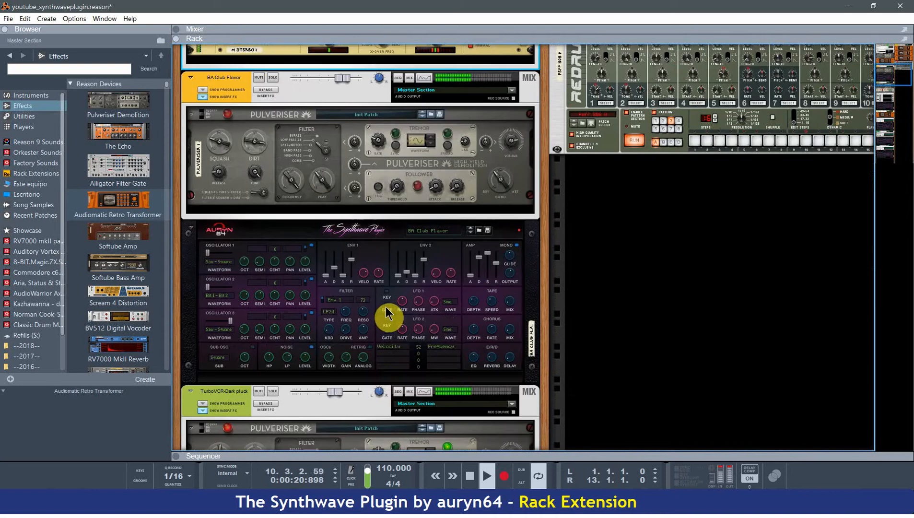
{"action": "left_click", "coordinate": [271, 166]}
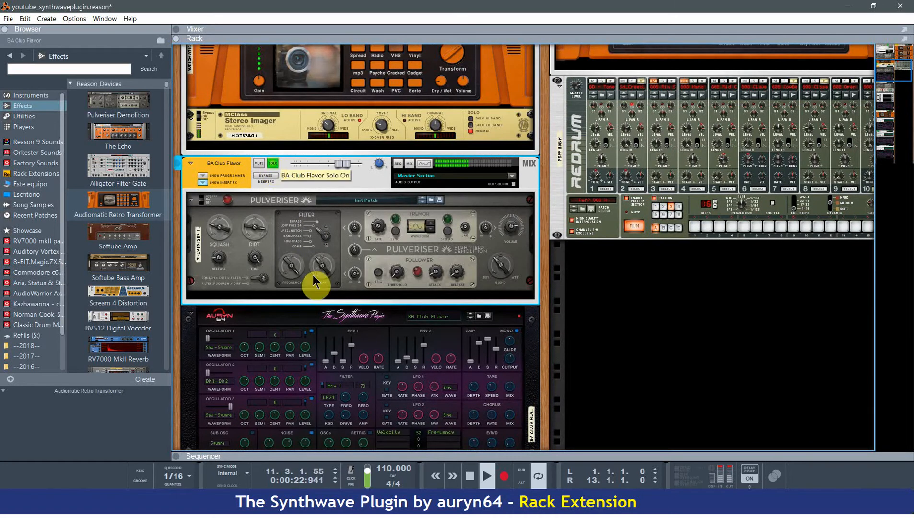
{"action": "left_click", "coordinate": [357, 400]}
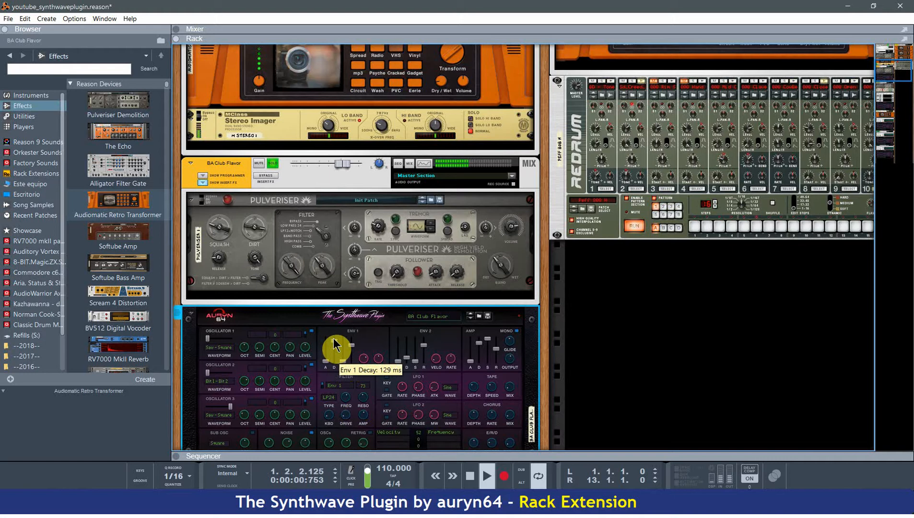
{"action": "scroll", "coordinate": [403, 379], "scroll_direction": "down", "scroll_amount": 2}
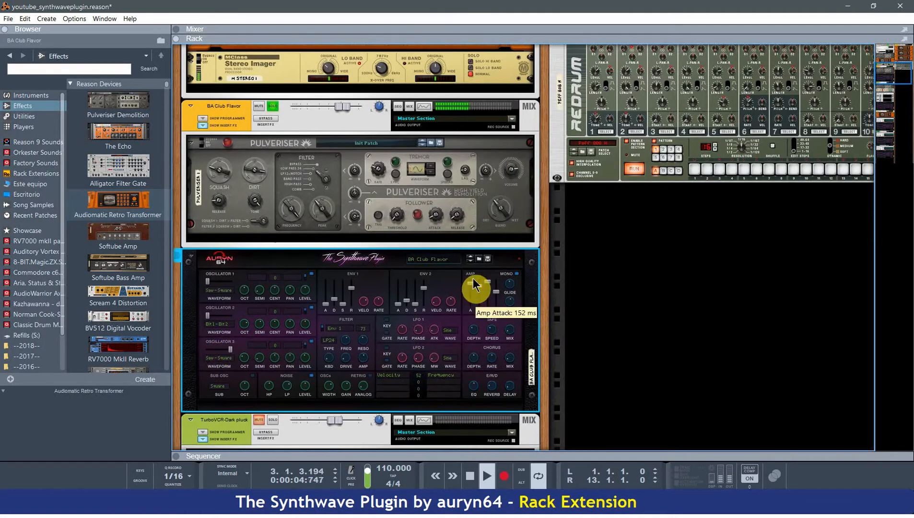
Raise the BA Club Flavor channel's low pass filter frequency to about 3.56 kHz in the Spectrum EQ.
{"action": "left_click", "coordinate": [427, 108]}
{"action": "left_click", "coordinate": [425, 107]}
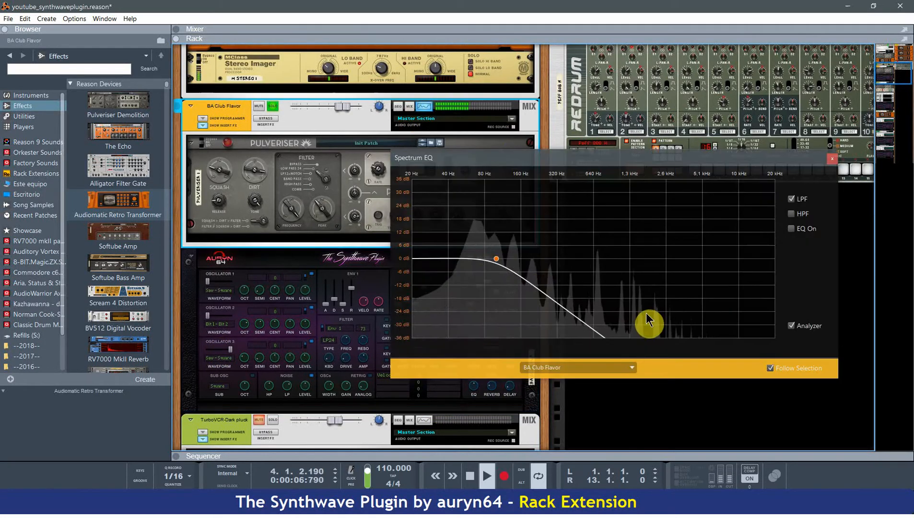
{"action": "left_click_drag", "start_coordinate": [501, 259], "coordinate": [660, 246]}
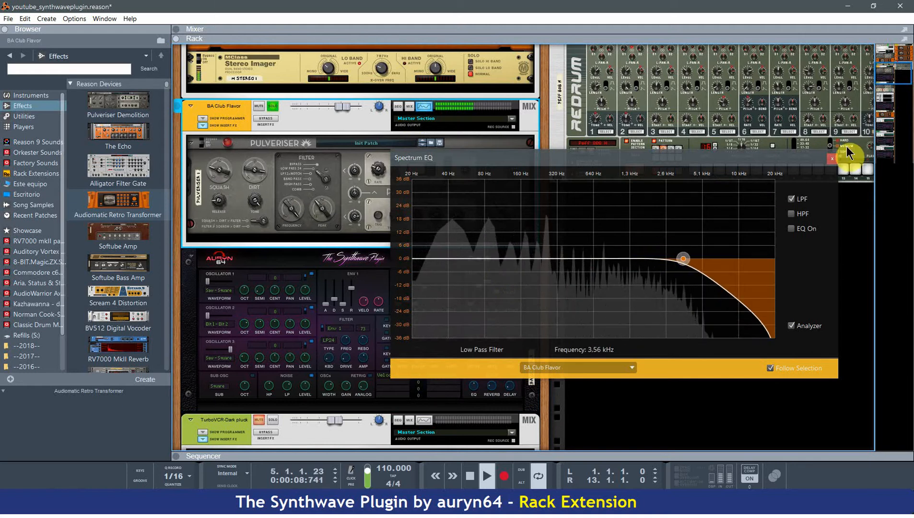
{"action": "left_click", "coordinate": [832, 158]}
Adjust the filter and noise oscillator settings on the BA Club Flavor synth.
{"action": "left_click", "coordinate": [348, 364]}
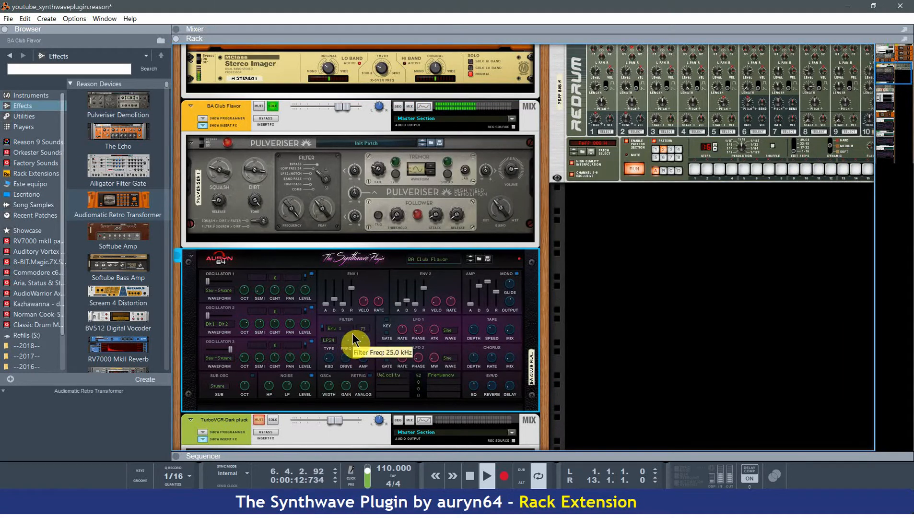
{"action": "left_click_drag", "start_coordinate": [374, 380], "coordinate": [308, 384]}
{"action": "left_click_drag", "start_coordinate": [288, 385], "coordinate": [319, 362]}
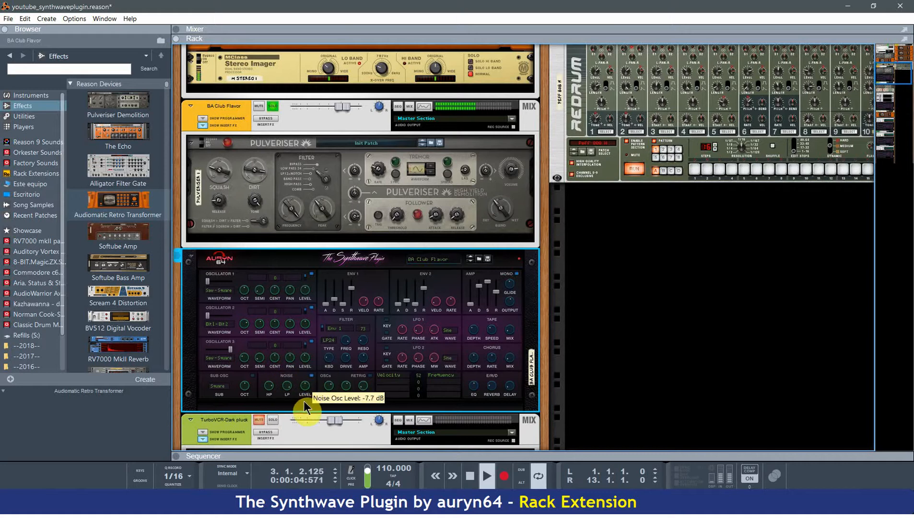
Turn on the BA Club Flavor synth's sub oscillator with its octave at -1.
{"action": "left_click", "coordinate": [252, 378]}
{"action": "mouse_move", "coordinate": [248, 400]}
{"action": "left_mouse_down"}
{"action": "mouse_move", "coordinate": [257, 362]}
{"action": "mouse_move", "coordinate": [251, 387]}
{"action": "left_mouse_up"}
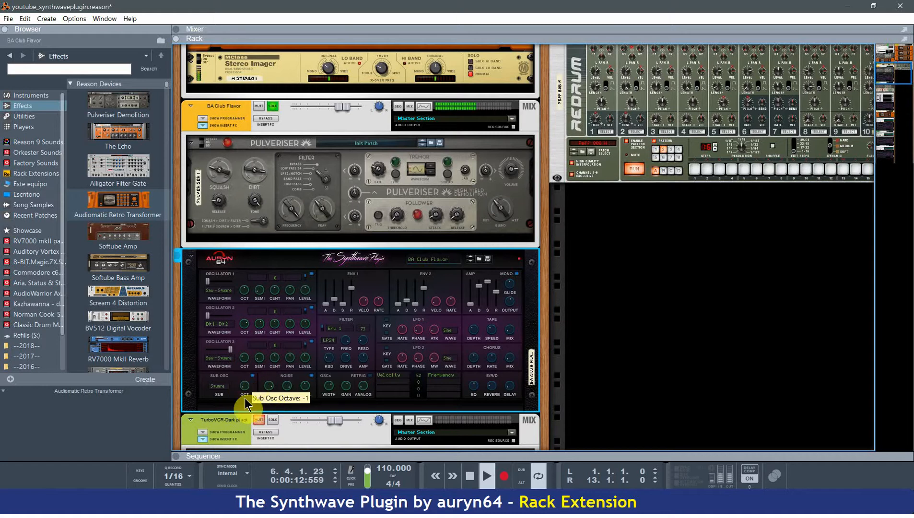
{"action": "left_click", "coordinate": [232, 391]}
{"action": "left_click", "coordinate": [232, 390]}
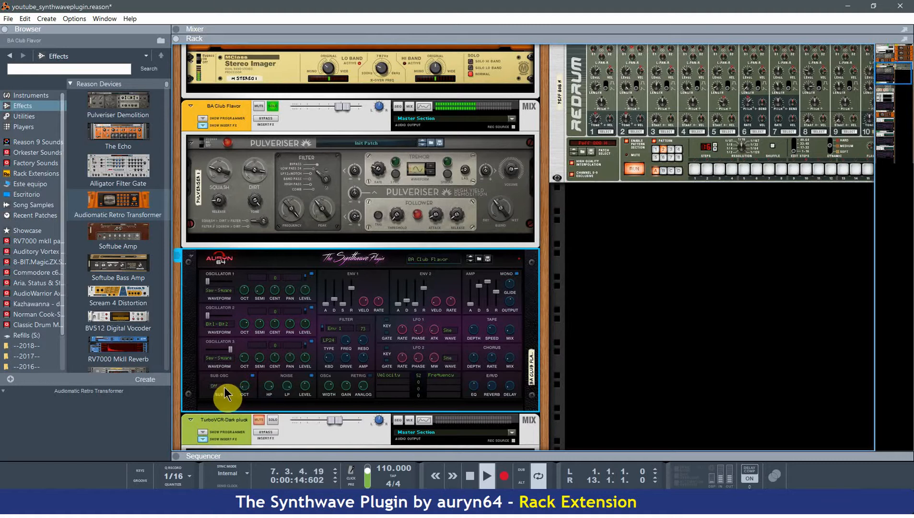
Compare the sub oscillator's Saw, Sine and Square waveforms, settle on Saw, and adjust its octave.
{"action": "left_click", "coordinate": [225, 387]}
{"action": "left_click", "coordinate": [236, 415]}
{"action": "left_click", "coordinate": [232, 391]}
{"action": "left_click", "coordinate": [234, 433]}
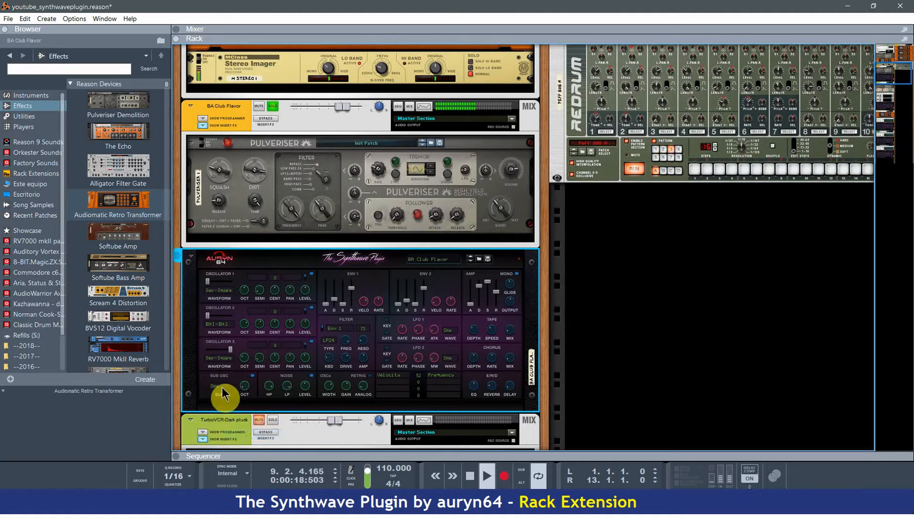
{"action": "left_click", "coordinate": [222, 390]}
{"action": "left_click", "coordinate": [228, 403]}
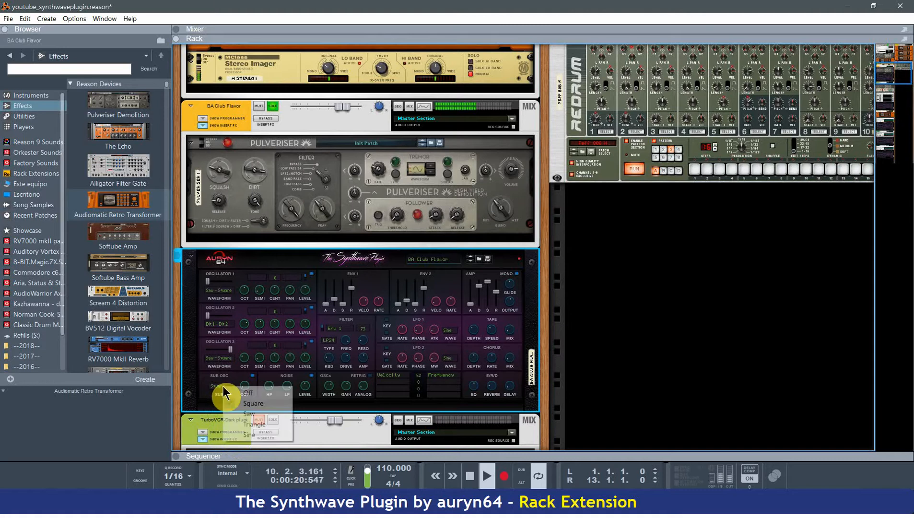
{"action": "left_click", "coordinate": [227, 388]}
{"action": "left_click", "coordinate": [236, 412]}
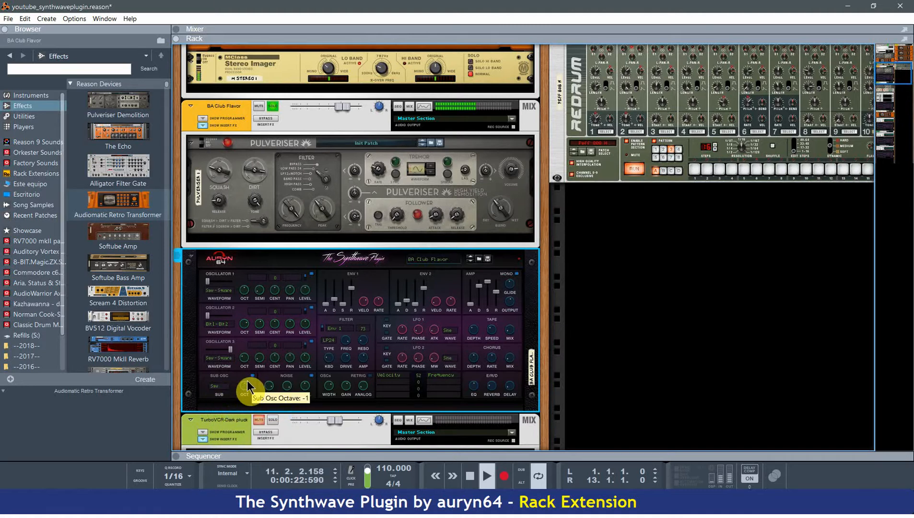
{"action": "mouse_move", "coordinate": [248, 385]}
{"action": "left_mouse_down"}
{"action": "mouse_move", "coordinate": [259, 363]}
{"action": "mouse_move", "coordinate": [242, 406]}
{"action": "mouse_move", "coordinate": [257, 375]}
{"action": "left_mouse_up"}
Adjust the BA Club Flavor noise oscillator's level and filters, and try an oscillator Analog amount of 53.1 %.
{"action": "scroll", "coordinate": [339, 365], "scroll_direction": "down", "scroll_amount": 1}
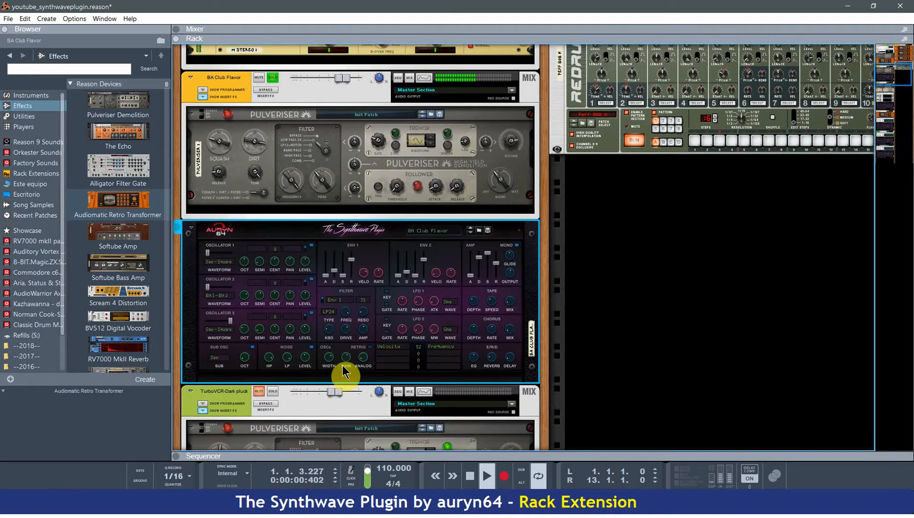
{"action": "mouse_move", "coordinate": [312, 356]}
{"action": "left_mouse_down"}
{"action": "mouse_move", "coordinate": [288, 359]}
{"action": "mouse_move", "coordinate": [295, 378]}
{"action": "mouse_move", "coordinate": [310, 357]}
{"action": "left_mouse_up"}
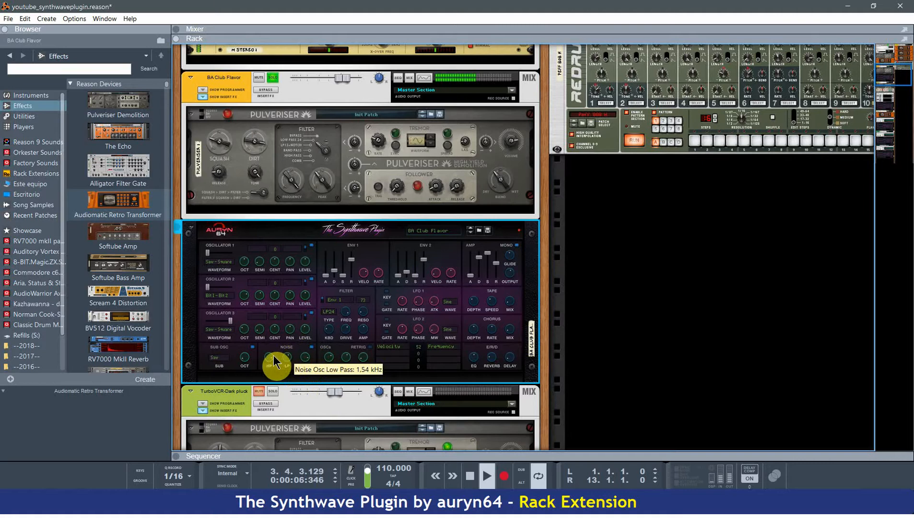
{"action": "mouse_move", "coordinate": [277, 371]}
{"action": "left_mouse_down"}
{"action": "mouse_move", "coordinate": [280, 355]}
{"action": "mouse_move", "coordinate": [287, 361]}
{"action": "left_mouse_up"}
{"action": "left_click_drag", "start_coordinate": [288, 361], "coordinate": [291, 354]}
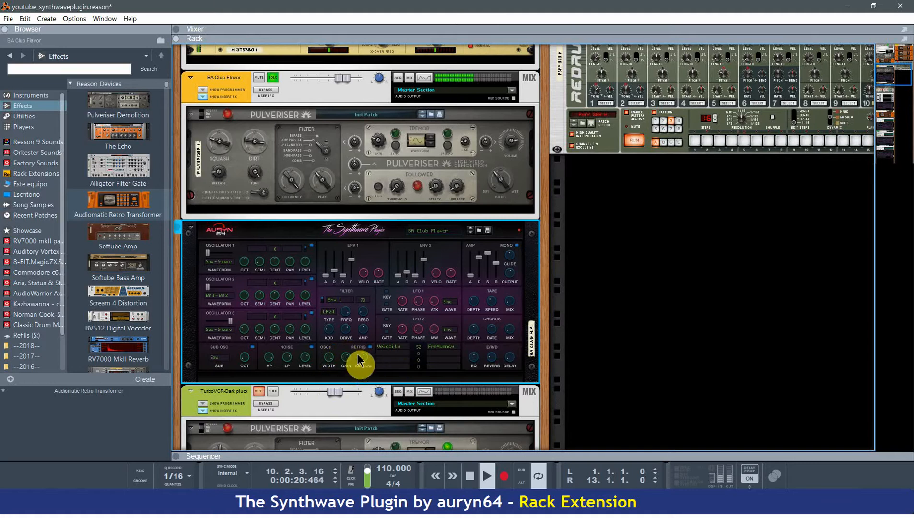
{"action": "left_click_drag", "start_coordinate": [359, 363], "coordinate": [334, 374]}
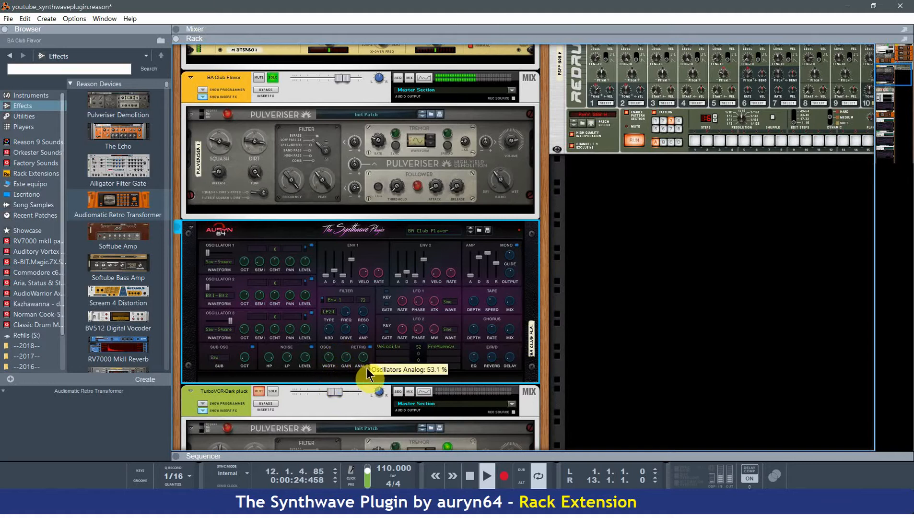
{"action": "left_click_drag", "start_coordinate": [368, 369], "coordinate": [370, 375]}
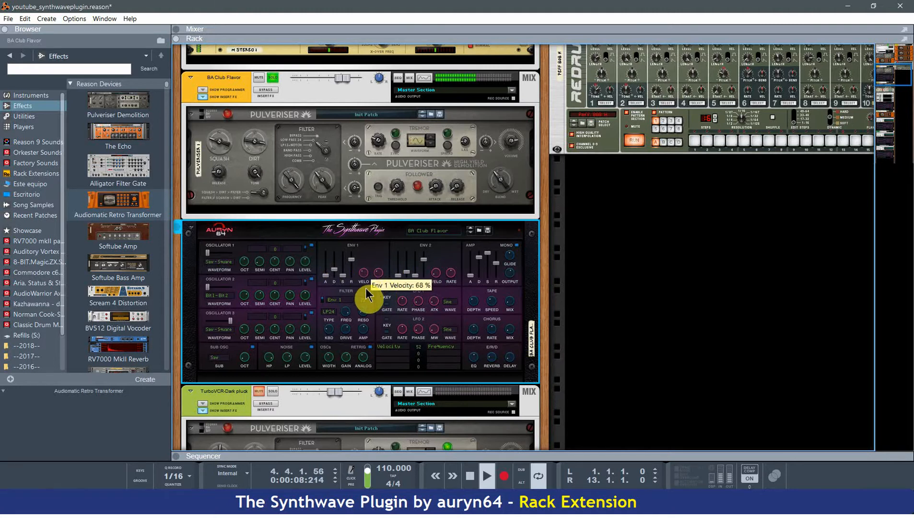
Shape the BA Club Flavor synth's envelopes, setting the amp decay to 152 ms and the amp sustain to 29.
{"action": "mouse_move", "coordinate": [408, 273]}
{"action": "left_mouse_down"}
{"action": "mouse_move", "coordinate": [408, 256]}
{"action": "mouse_move", "coordinate": [409, 272]}
{"action": "left_mouse_up"}
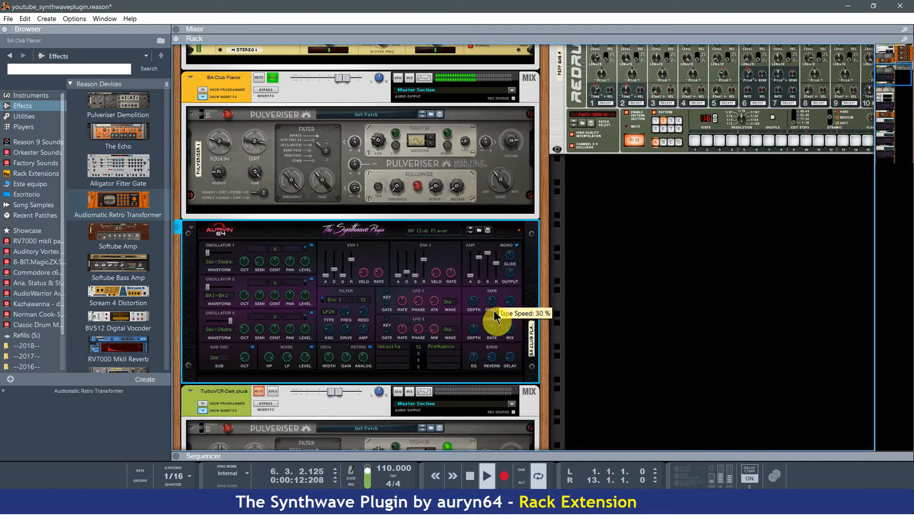
{"action": "left_click_drag", "start_coordinate": [488, 253], "coordinate": [481, 276]}
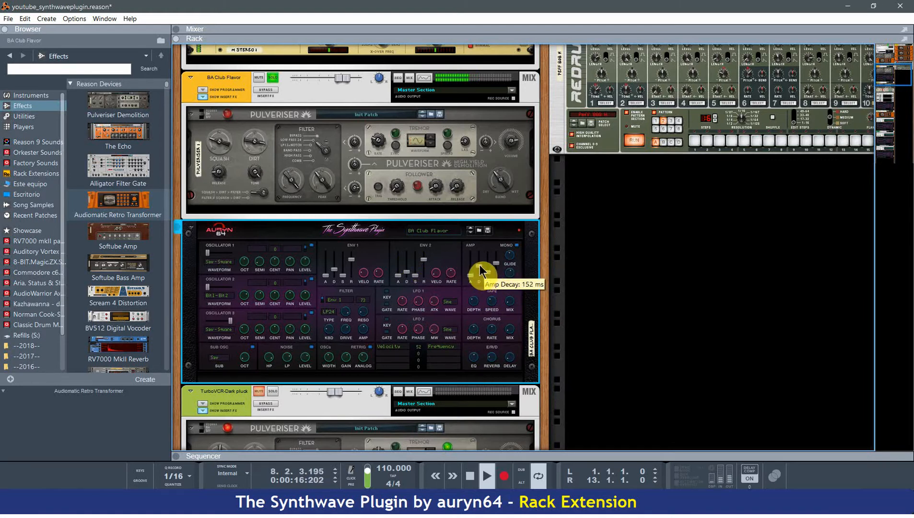
{"action": "mouse_move", "coordinate": [487, 271]}
{"action": "left_mouse_down"}
{"action": "mouse_move", "coordinate": [488, 263]}
{"action": "mouse_move", "coordinate": [489, 273]}
{"action": "left_mouse_up"}
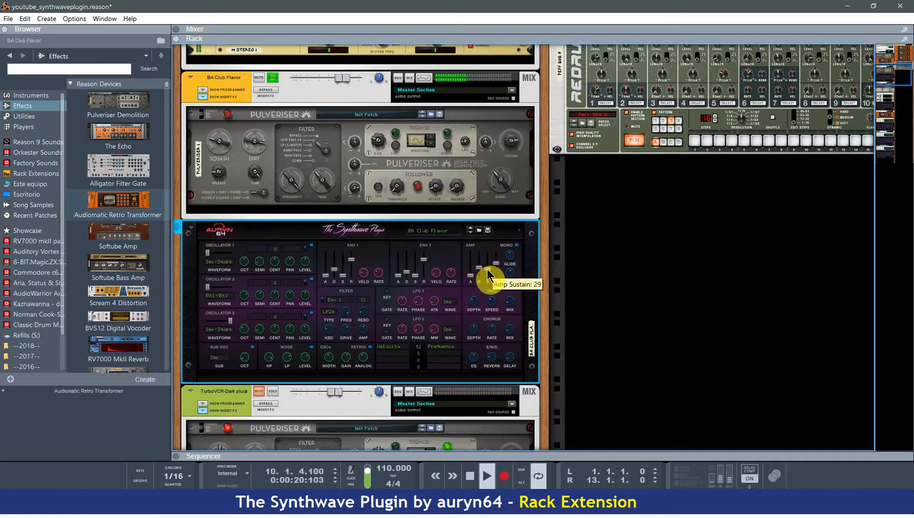
Solo the Peff 808 H drums alongside BA Club Flavor and raise the club synth's amp sustain to 89.
{"action": "scroll", "coordinate": [479, 279], "scroll_direction": "up", "scroll_amount": 3}
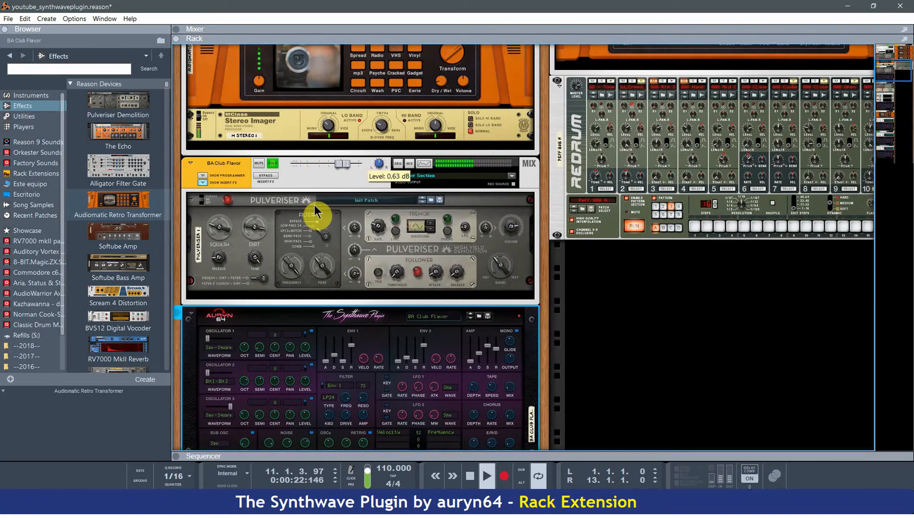
{"action": "scroll", "coordinate": [320, 249], "scroll_direction": "down", "scroll_amount": 2}
{"action": "scroll", "coordinate": [320, 281], "scroll_direction": "up", "scroll_amount": 5}
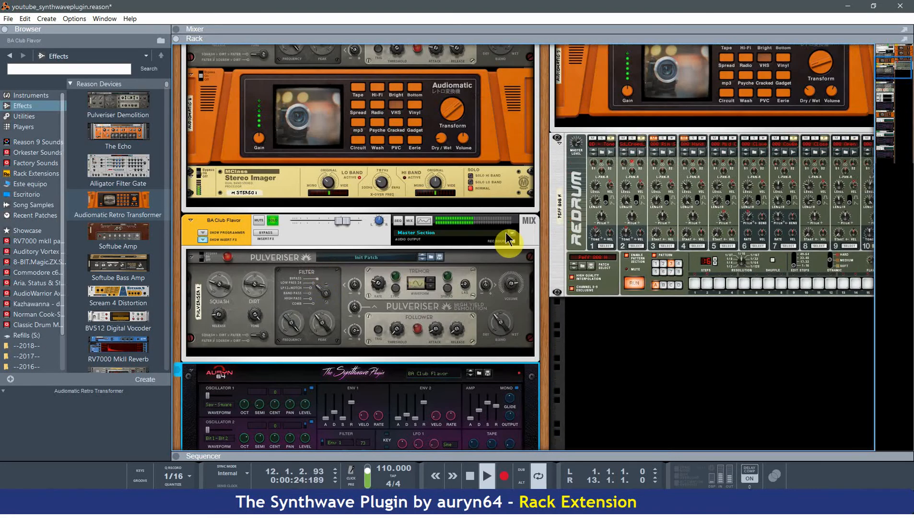
{"action": "scroll", "coordinate": [537, 254], "scroll_direction": "up", "scroll_amount": 8}
{"action": "left_click", "coordinate": [639, 51]}
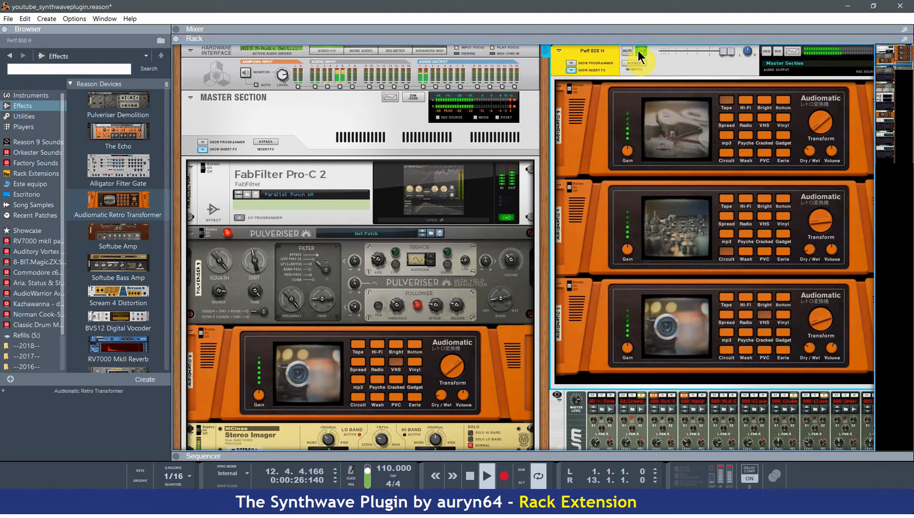
{"action": "scroll", "coordinate": [317, 437], "scroll_direction": "down", "scroll_amount": 15}
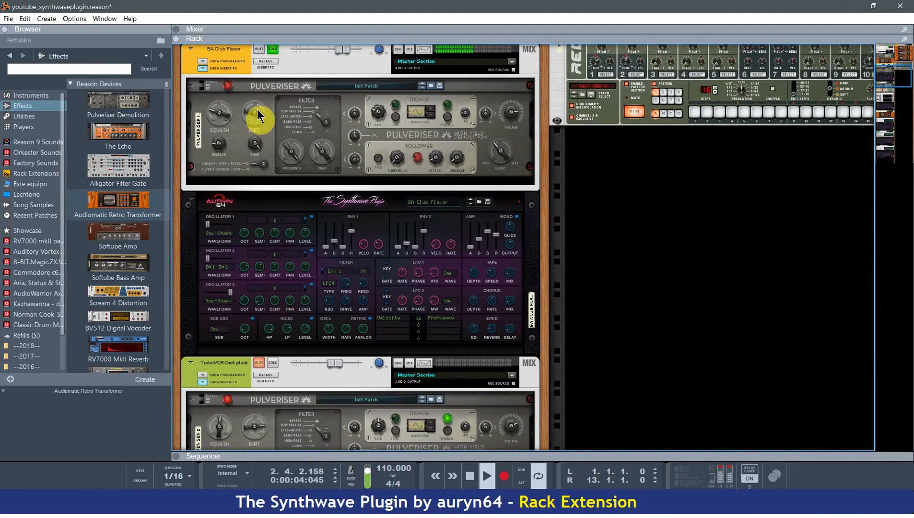
{"action": "left_click", "coordinate": [312, 327]}
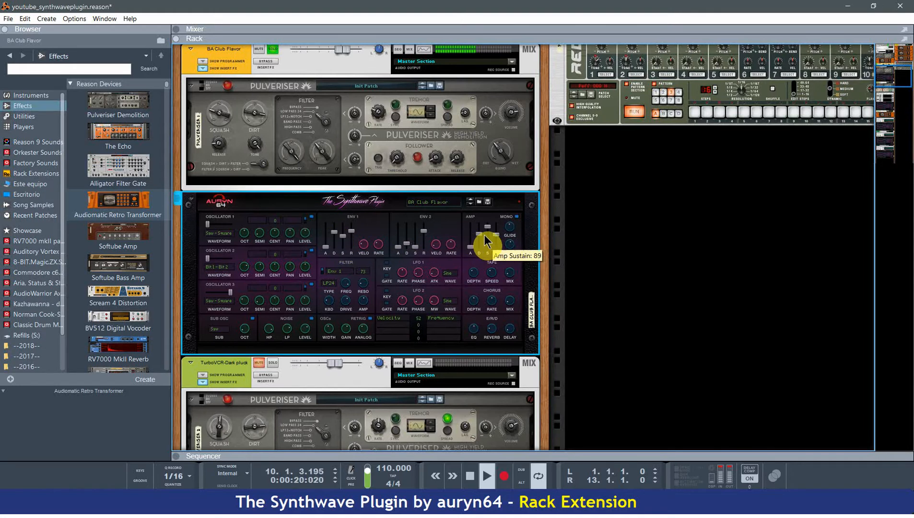
Solo the first TurboVCR-Dark pluck channel and lower its level to -5.69 dB.
{"action": "scroll", "coordinate": [461, 260], "scroll_direction": "down", "scroll_amount": 3}
{"action": "left_click", "coordinate": [273, 277]}
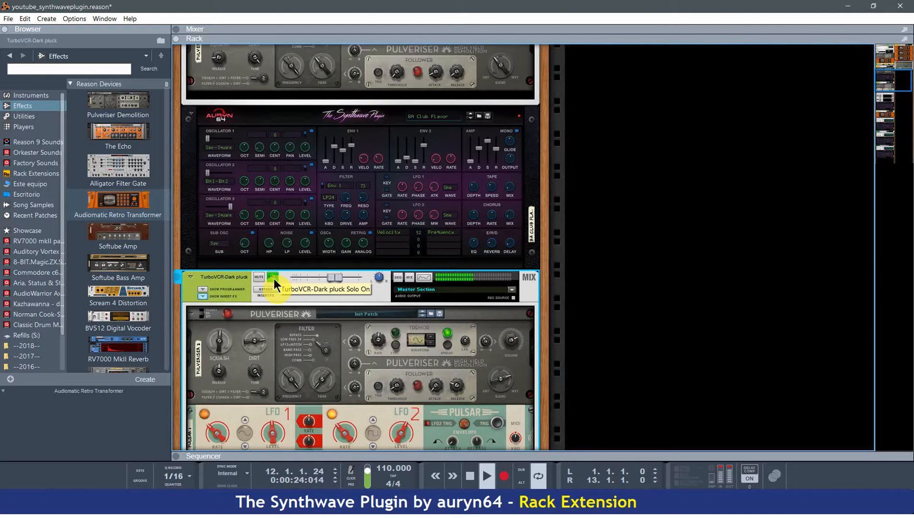
{"action": "mouse_move", "coordinate": [335, 277]}
{"action": "left_mouse_down"}
{"action": "mouse_move", "coordinate": [362, 276]}
{"action": "mouse_move", "coordinate": [332, 277]}
{"action": "left_mouse_up"}
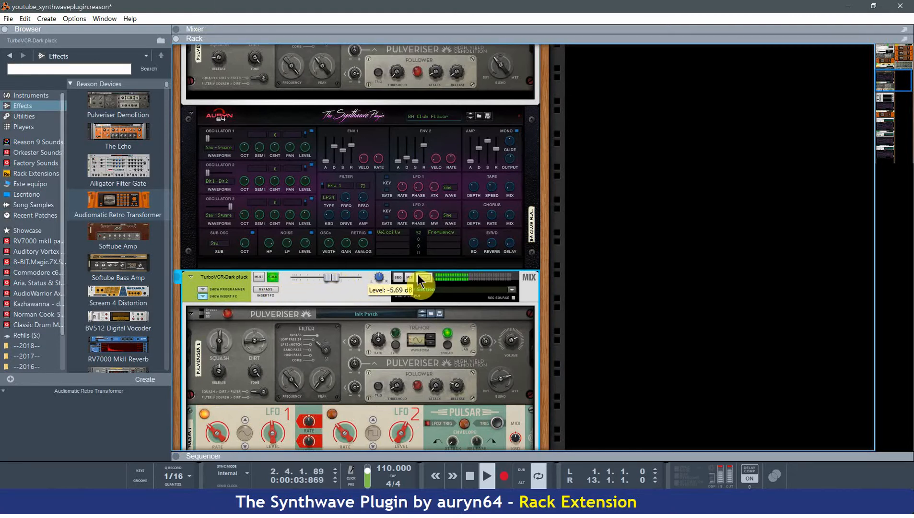
Adjust the first TurboVCR-Dark pluck channel's filter in the Spectrum EQ.
{"action": "left_click", "coordinate": [422, 277]}
{"action": "mouse_move", "coordinate": [540, 279]}
{"action": "left_mouse_down"}
{"action": "mouse_move", "coordinate": [618, 261]}
{"action": "mouse_move", "coordinate": [595, 263]}
{"action": "mouse_move", "coordinate": [641, 263]}
{"action": "left_mouse_up"}
{"action": "mouse_move", "coordinate": [651, 260]}
{"action": "left_mouse_down"}
{"action": "mouse_move", "coordinate": [669, 260]}
{"action": "mouse_move", "coordinate": [654, 259]}
{"action": "left_mouse_up"}
{"action": "left_click", "coordinate": [834, 159]}
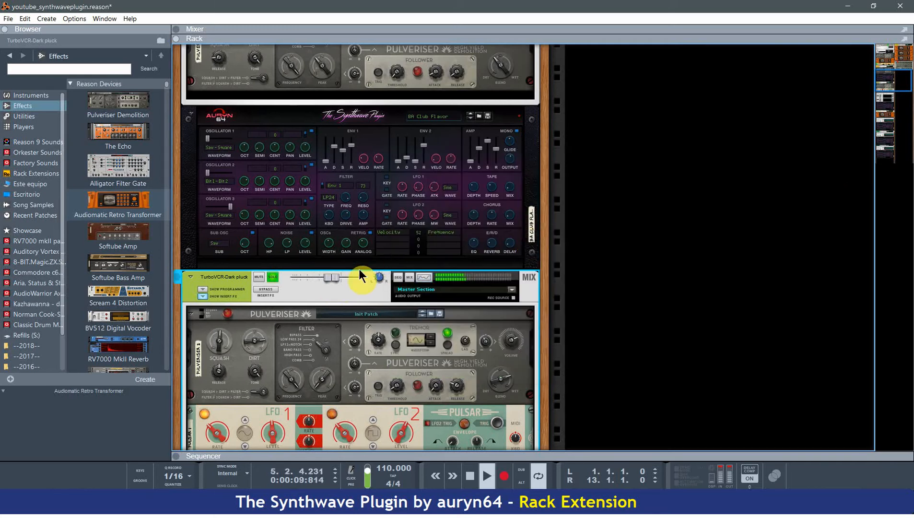
Try a level of -7.66 dB on the first TurboVCR-Dark pluck channel and toggle its solo.
{"action": "mouse_move", "coordinate": [329, 279]}
{"action": "left_mouse_down"}
{"action": "mouse_move", "coordinate": [339, 279]}
{"action": "mouse_move", "coordinate": [327, 279]}
{"action": "left_mouse_up"}
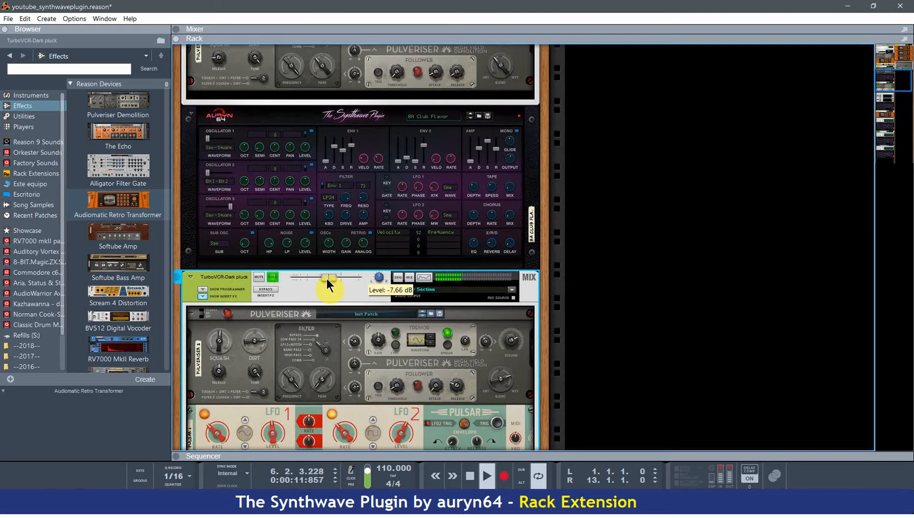
{"action": "left_click", "coordinate": [272, 278]}
{"action": "left_click", "coordinate": [259, 276]}
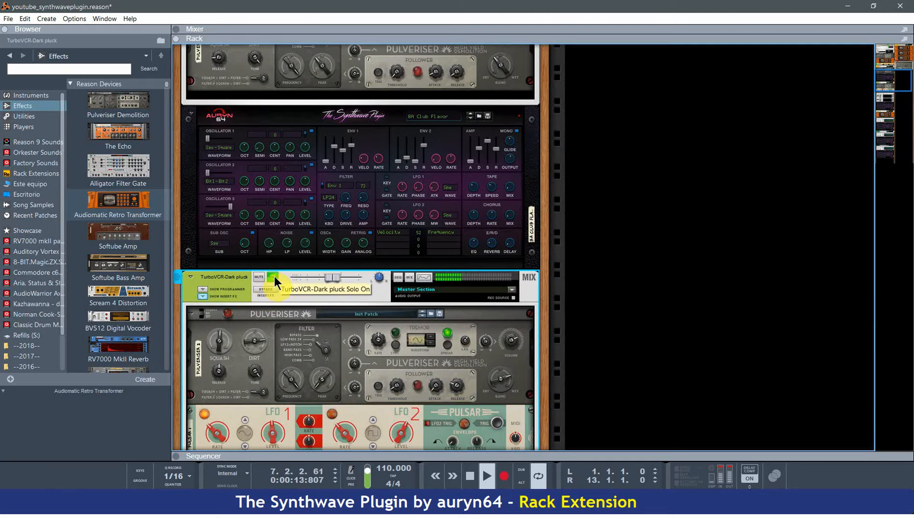
Solo the second TurboVCR-Dark pluck channel and adjust its synth's Env 1 sustain.
{"action": "scroll", "coordinate": [238, 303], "scroll_direction": "down", "scroll_amount": 10}
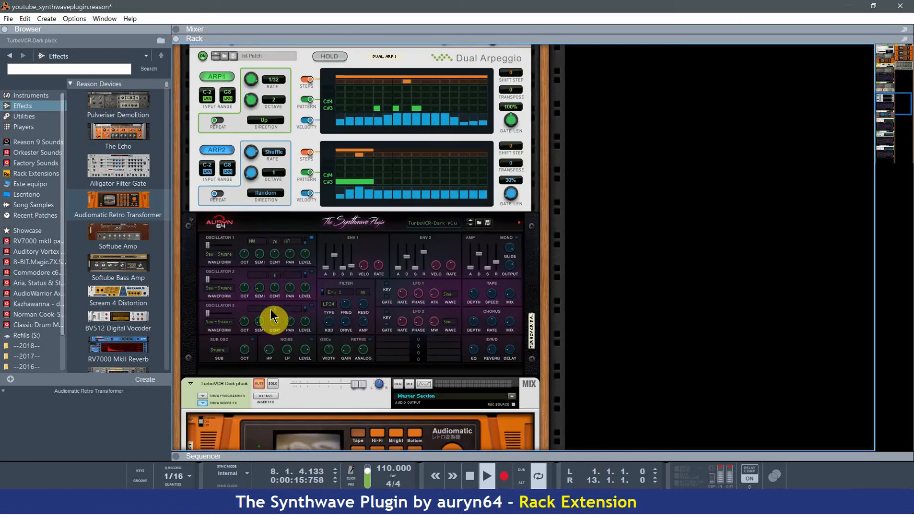
{"action": "left_click", "coordinate": [271, 269]}
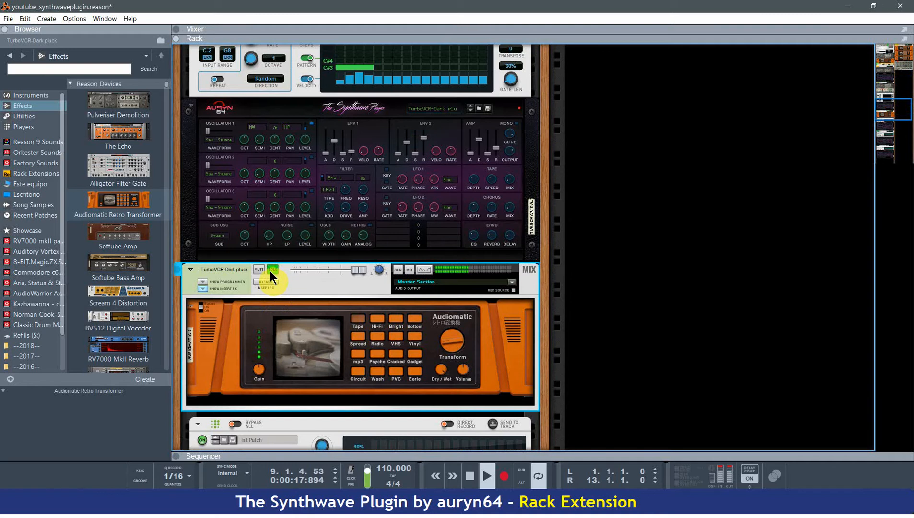
{"action": "scroll", "coordinate": [271, 274], "scroll_direction": "down", "scroll_amount": 8}
{"action": "scroll", "coordinate": [271, 295], "scroll_direction": "down", "scroll_amount": 1}
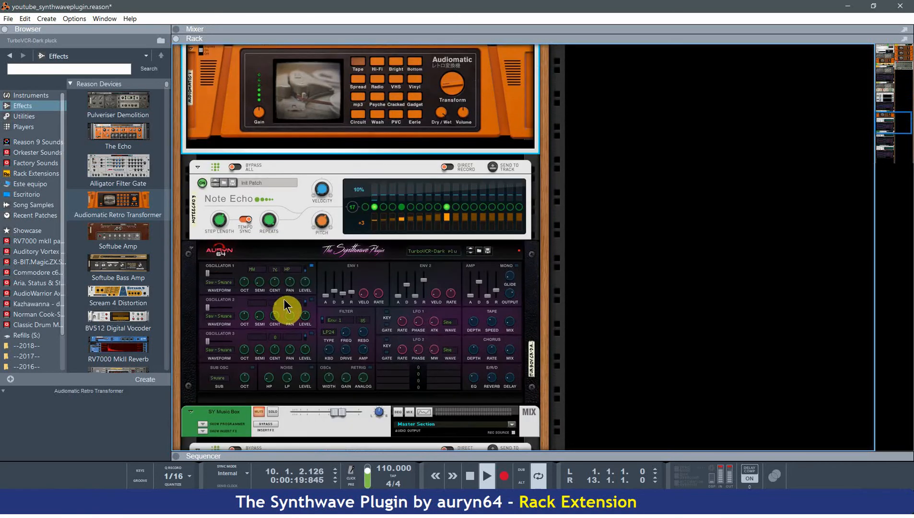
{"action": "left_click", "coordinate": [407, 290]}
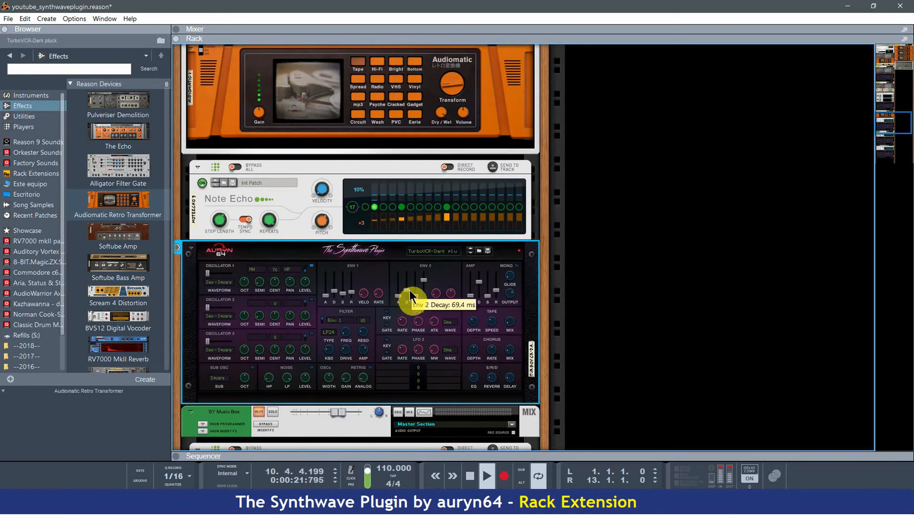
{"action": "mouse_move", "coordinate": [342, 294]}
{"action": "left_mouse_down"}
{"action": "mouse_move", "coordinate": [345, 277]}
{"action": "mouse_move", "coordinate": [346, 287]}
{"action": "left_mouse_up"}
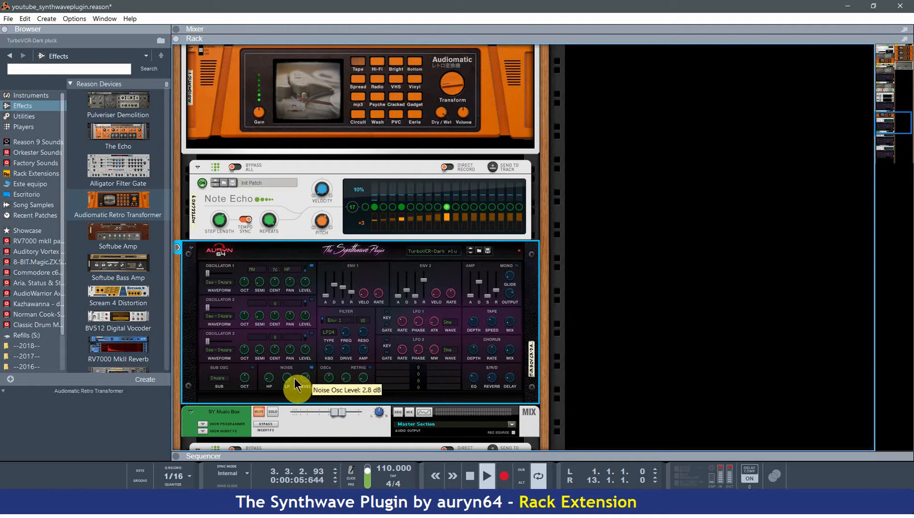
Lower the second TurboVCR-Dark pluck synth's noise level to -10.5 dB and adjust Env 1, bringing its sustain to 4.
{"action": "left_click_drag", "start_coordinate": [272, 377], "coordinate": [310, 387]}
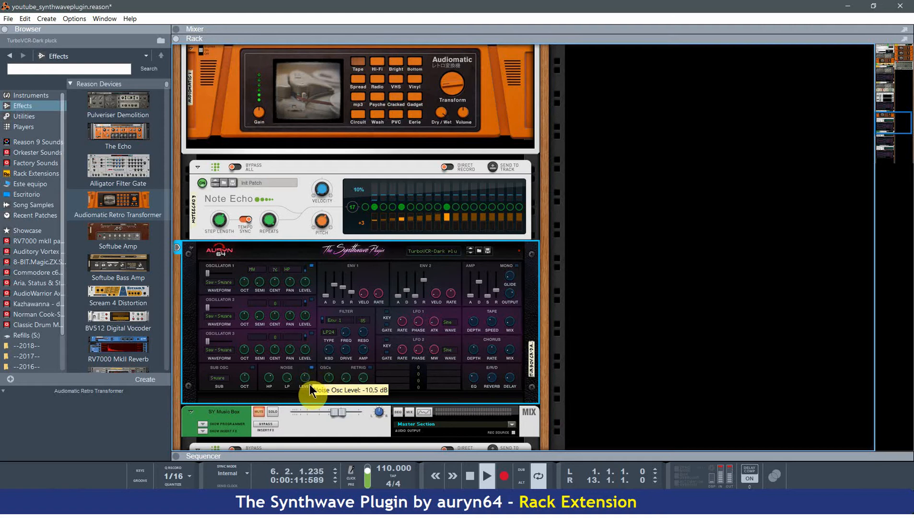
{"action": "mouse_move", "coordinate": [369, 371]}
{"action": "left_mouse_down"}
{"action": "mouse_move", "coordinate": [371, 360]}
{"action": "mouse_move", "coordinate": [340, 387]}
{"action": "mouse_move", "coordinate": [357, 367]}
{"action": "mouse_move", "coordinate": [338, 360]}
{"action": "mouse_move", "coordinate": [339, 382]}
{"action": "mouse_move", "coordinate": [337, 370]}
{"action": "mouse_move", "coordinate": [341, 381]}
{"action": "mouse_move", "coordinate": [373, 369]}
{"action": "mouse_move", "coordinate": [370, 384]}
{"action": "left_mouse_up"}
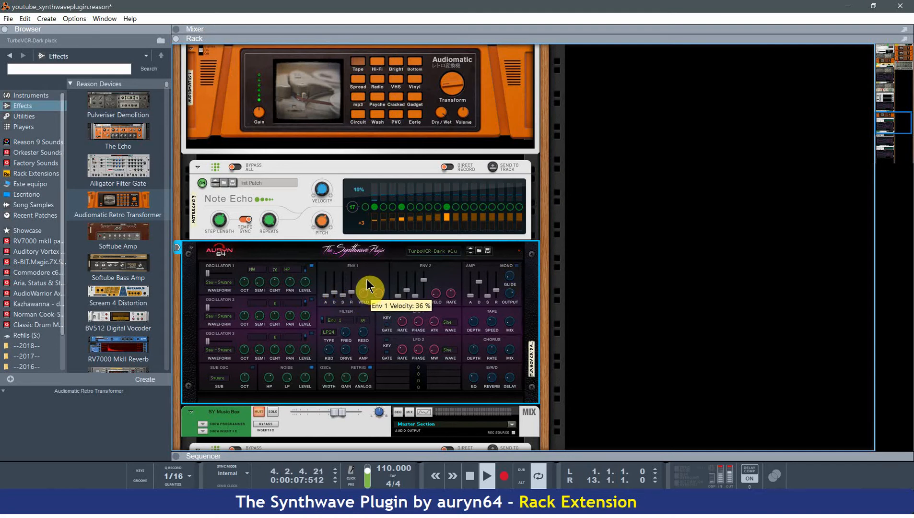
{"action": "left_click_drag", "start_coordinate": [367, 279], "coordinate": [351, 291]}
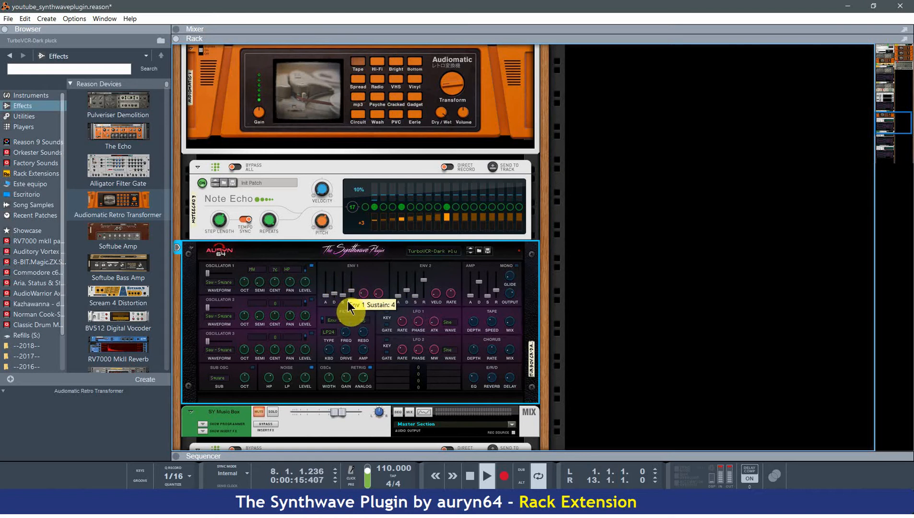
Solo the SY Music Box and SY Silver City channels in the rack.
{"action": "scroll", "coordinate": [344, 312], "scroll_direction": "down", "scroll_amount": 3}
{"action": "scroll", "coordinate": [342, 319], "scroll_direction": "down", "scroll_amount": 4}
{"action": "left_click", "coordinate": [273, 156]}
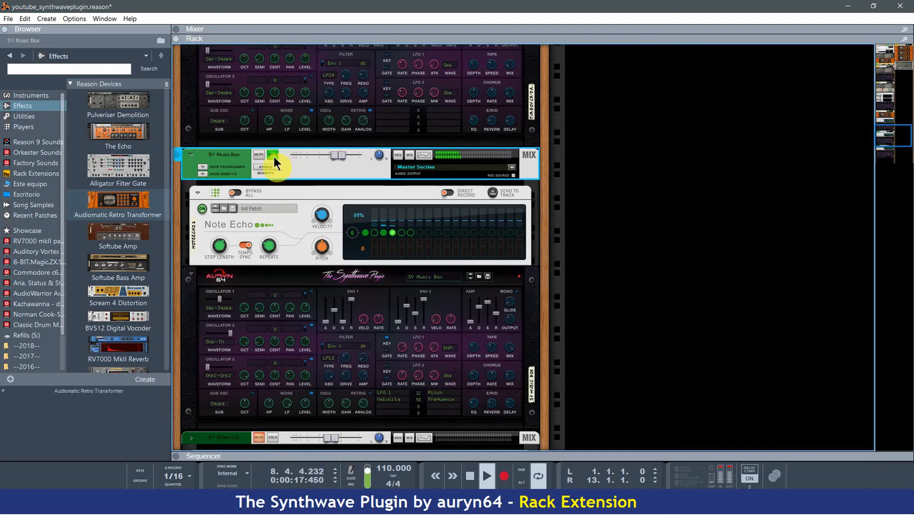
{"action": "scroll", "coordinate": [285, 201], "scroll_direction": "down", "scroll_amount": 7}
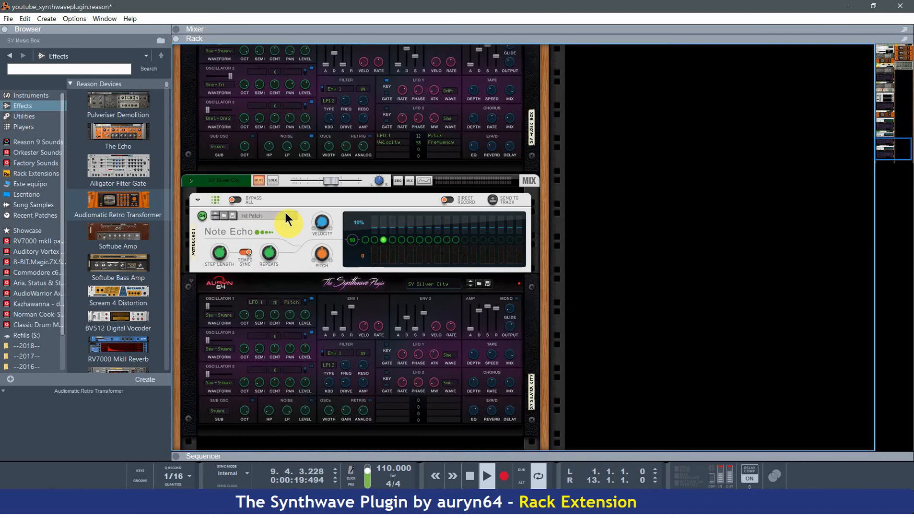
{"action": "left_click", "coordinate": [273, 181]}
{"action": "scroll", "coordinate": [266, 273], "scroll_direction": "down", "scroll_amount": 2}
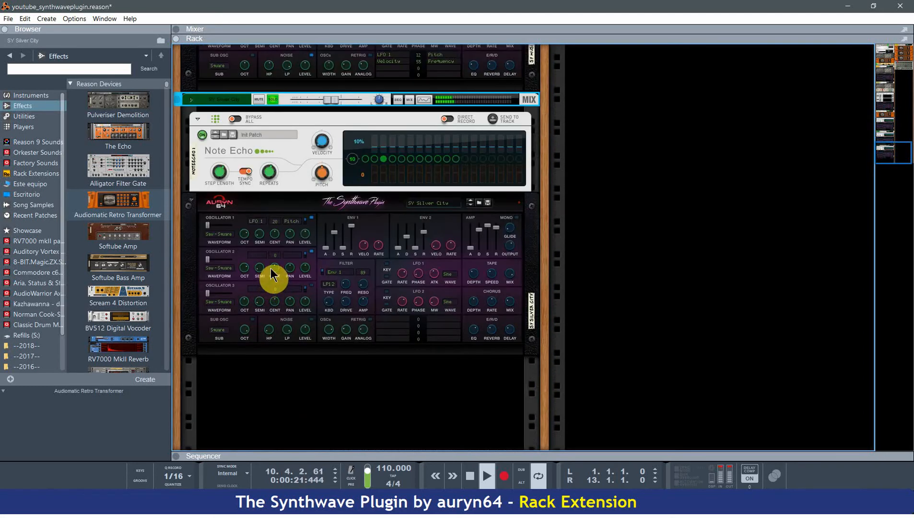
Raise the SY Music Box channel's level to 6.58 dB and shorten its synth's Env 1 decay.
{"action": "scroll", "coordinate": [270, 268], "scroll_direction": "up", "scroll_amount": 9}
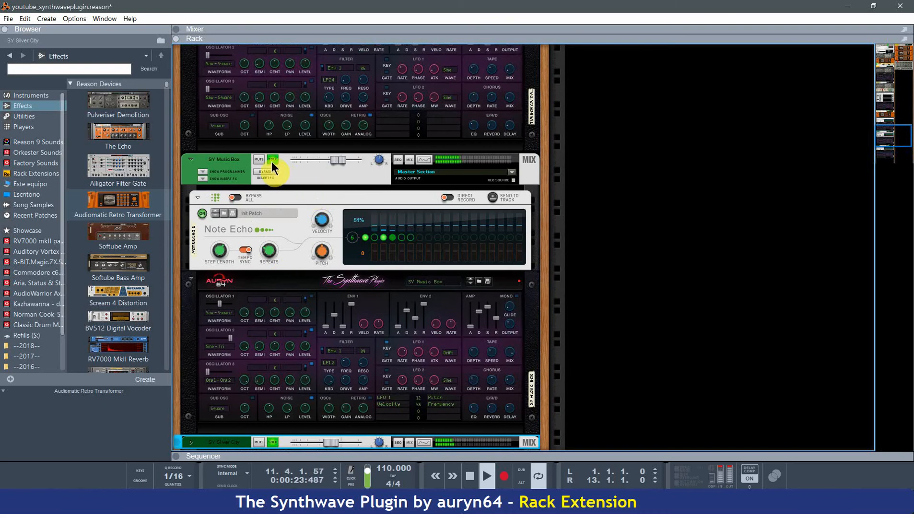
{"action": "left_click_drag", "start_coordinate": [336, 159], "coordinate": [355, 161]}
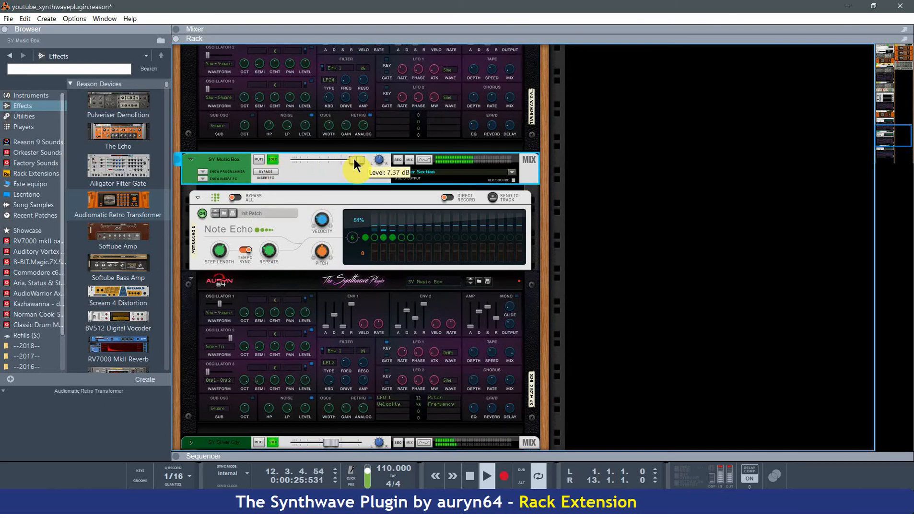
{"action": "left_click", "coordinate": [344, 315]}
{"action": "mouse_move", "coordinate": [344, 309]}
{"action": "left_mouse_down"}
{"action": "mouse_move", "coordinate": [344, 330]}
{"action": "mouse_move", "coordinate": [334, 323]}
{"action": "left_mouse_up"}
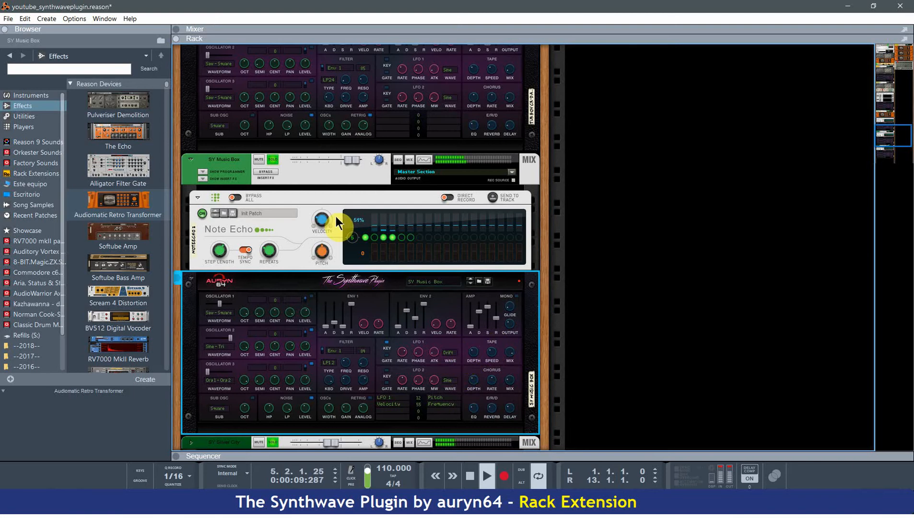
{"action": "left_click", "coordinate": [356, 161]}
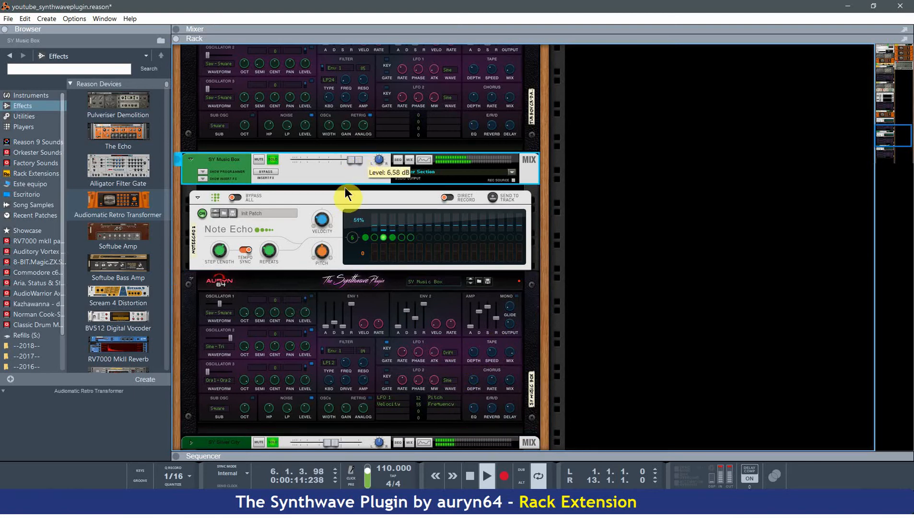
Switch the SY Silver City synth's noise oscillator and toggle its channel's mute and solo.
{"action": "scroll", "coordinate": [302, 359], "scroll_direction": "down", "scroll_amount": 3}
{"action": "scroll", "coordinate": [301, 359], "scroll_direction": "down", "scroll_amount": 2}
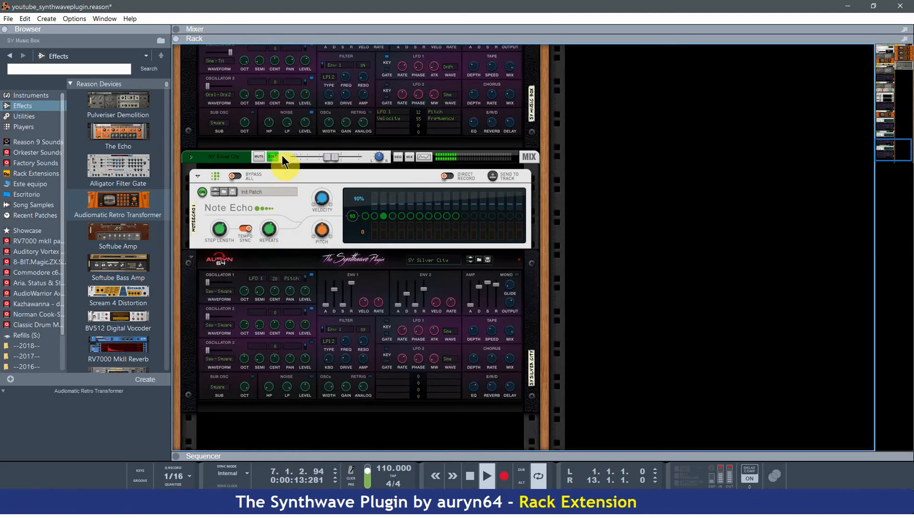
{"action": "left_click", "coordinate": [311, 390]}
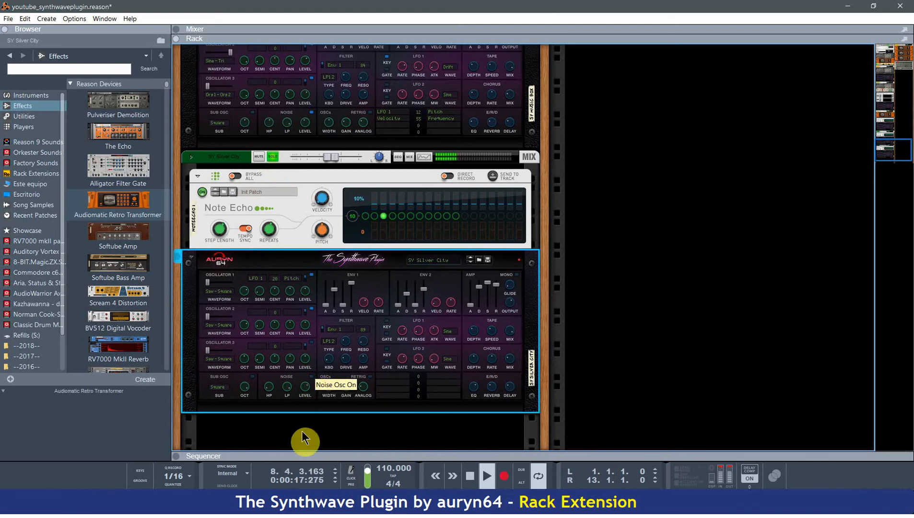
{"action": "left_click", "coordinate": [258, 157]}
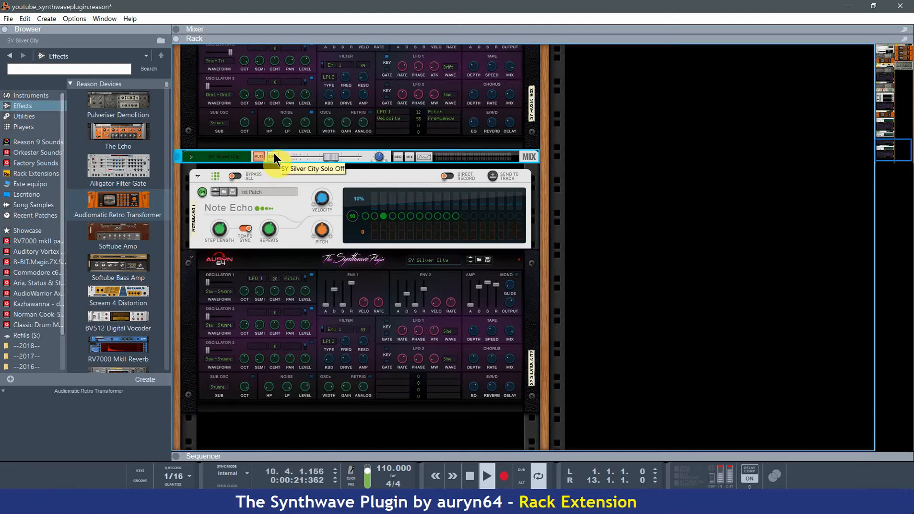
{"action": "left_click", "coordinate": [273, 157]}
Shorten the BA Club Flavor synth's Env 1 decay to 20.1 ms.
{"action": "scroll", "coordinate": [276, 204], "scroll_direction": "up", "scroll_amount": 3}
{"action": "scroll", "coordinate": [344, 377], "scroll_direction": "up", "scroll_amount": 5}
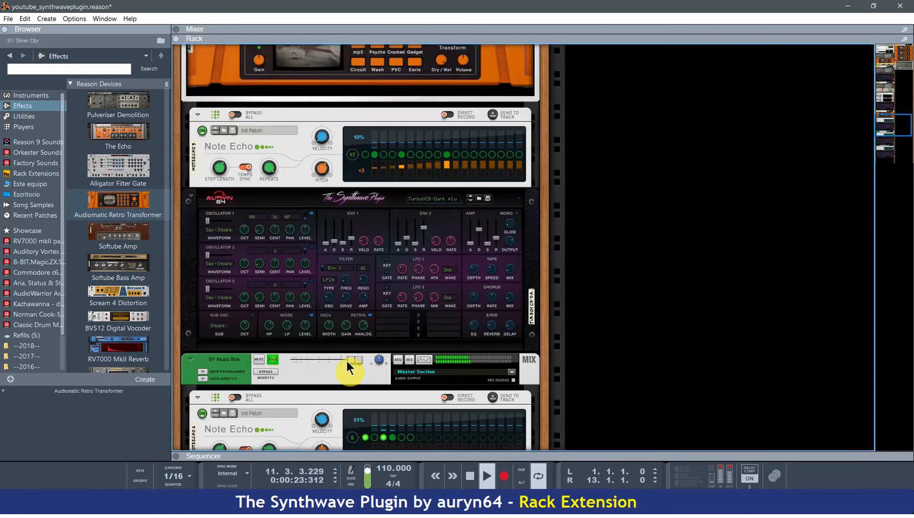
{"action": "scroll", "coordinate": [344, 374], "scroll_direction": "up", "scroll_amount": 3}
{"action": "scroll", "coordinate": [344, 368], "scroll_direction": "up", "scroll_amount": 12}
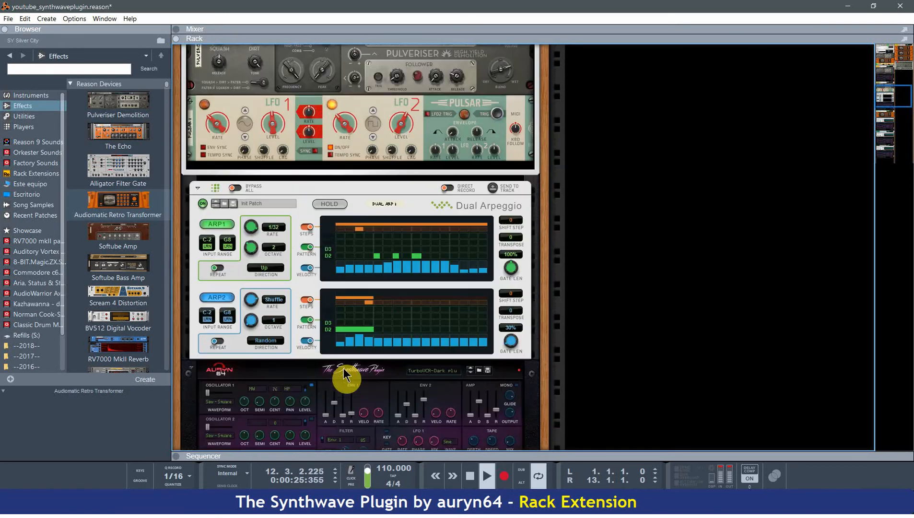
{"action": "scroll", "coordinate": [348, 377], "scroll_direction": "down", "scroll_amount": 2}
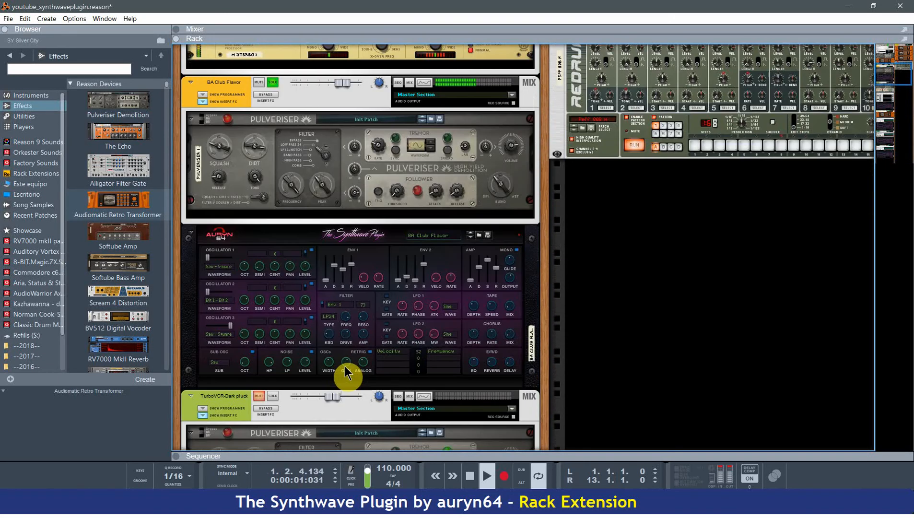
{"action": "left_click_drag", "start_coordinate": [335, 265], "coordinate": [336, 278]}
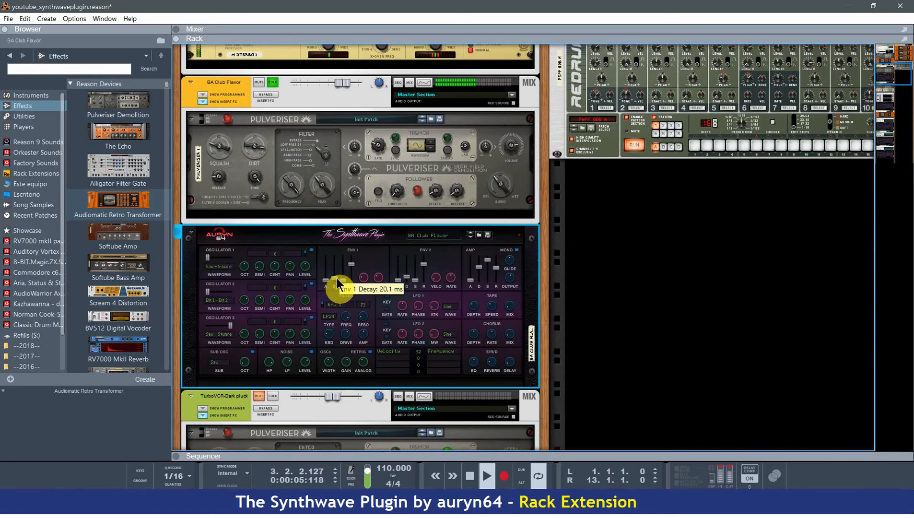
Adjust the dirt and dry/wet blend of the BA Club Flavor channel's Pulveriser.
{"action": "scroll", "coordinate": [341, 292], "scroll_direction": "up", "scroll_amount": 8}
{"action": "scroll", "coordinate": [351, 322], "scroll_direction": "down", "scroll_amount": 3}
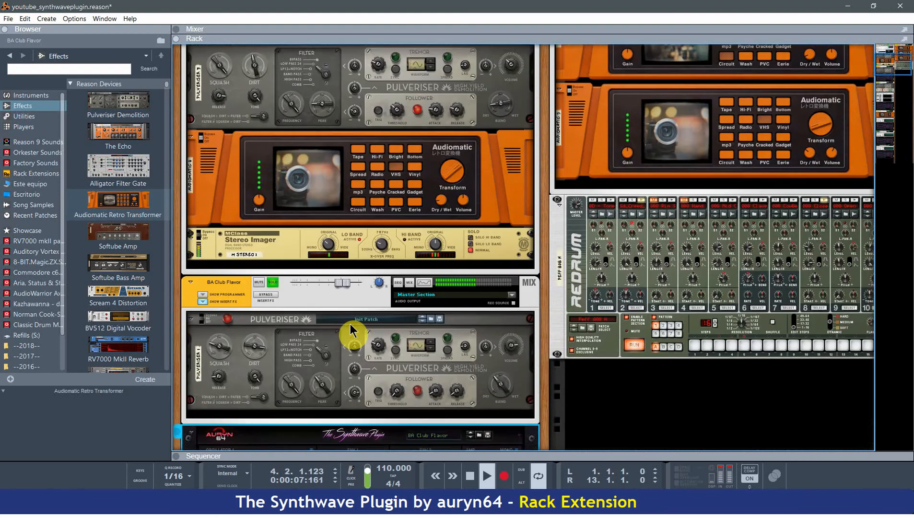
{"action": "scroll", "coordinate": [350, 330], "scroll_direction": "down", "scroll_amount": 5}
{"action": "scroll", "coordinate": [432, 329], "scroll_direction": "down", "scroll_amount": 1}
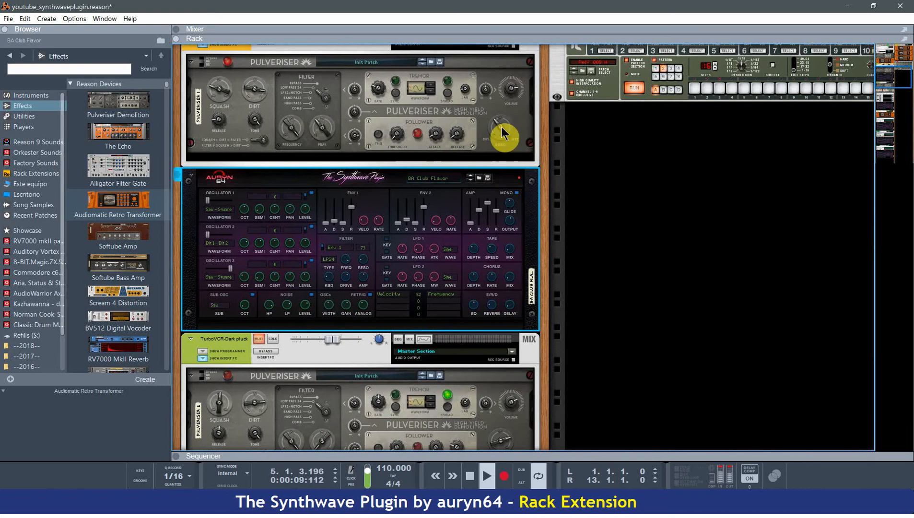
{"action": "mouse_move", "coordinate": [503, 133]}
{"action": "left_mouse_down"}
{"action": "mouse_move", "coordinate": [513, 108]}
{"action": "mouse_move", "coordinate": [518, 139]}
{"action": "mouse_move", "coordinate": [508, 113]}
{"action": "mouse_move", "coordinate": [487, 130]}
{"action": "left_mouse_up"}
{"action": "mouse_move", "coordinate": [249, 96]}
{"action": "left_mouse_down"}
{"action": "mouse_move", "coordinate": [255, 79]}
{"action": "mouse_move", "coordinate": [265, 109]}
{"action": "mouse_move", "coordinate": [255, 86]}
{"action": "mouse_move", "coordinate": [230, 66]}
{"action": "mouse_move", "coordinate": [232, 92]}
{"action": "left_mouse_up"}
{"action": "left_click_drag", "start_coordinate": [499, 139], "coordinate": [502, 128]}
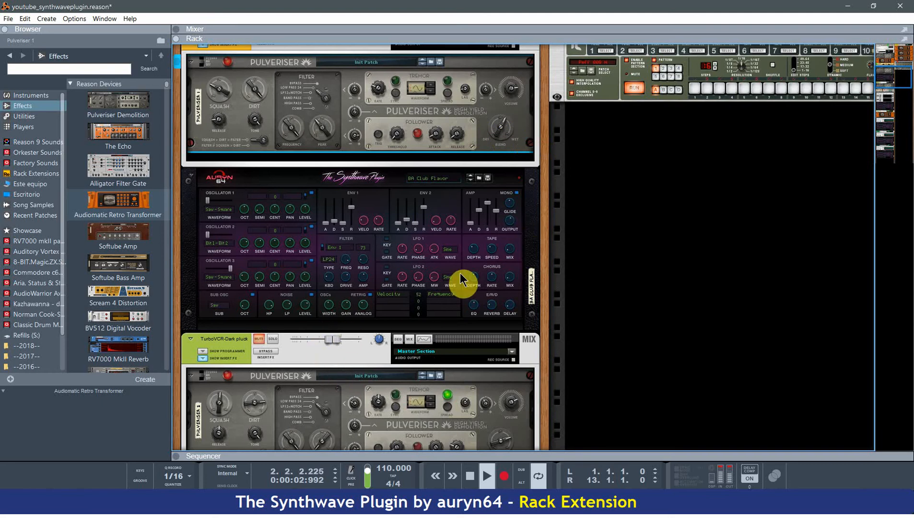
Set the BA Club Flavor synth's Env 2 decay to 5.31 s, raise its sustain, and set Env 1 decay to 31.7 ms.
{"action": "left_click_drag", "start_coordinate": [336, 222], "coordinate": [410, 232]}
{"action": "left_click", "coordinate": [408, 204]}
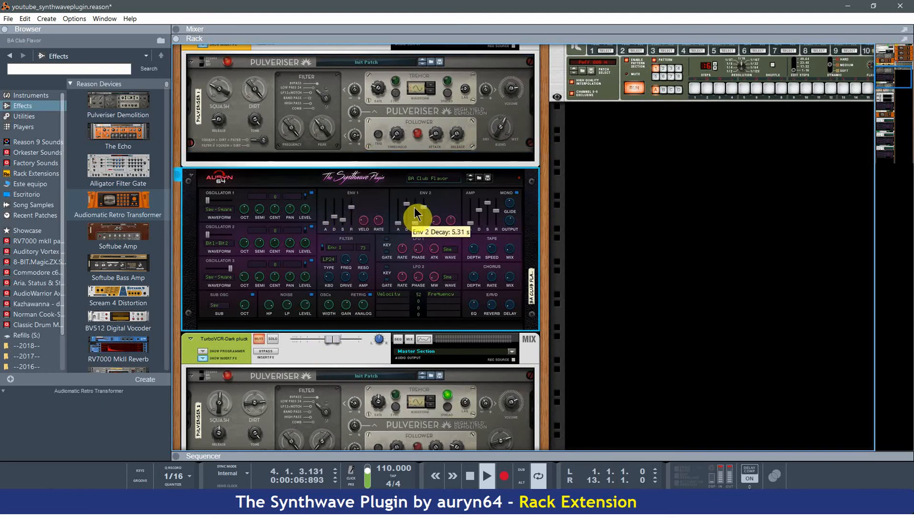
{"action": "left_click", "coordinate": [415, 207]}
{"action": "left_click", "coordinate": [343, 203]}
{"action": "left_click", "coordinate": [335, 200]}
{"action": "left_click", "coordinate": [335, 220]}
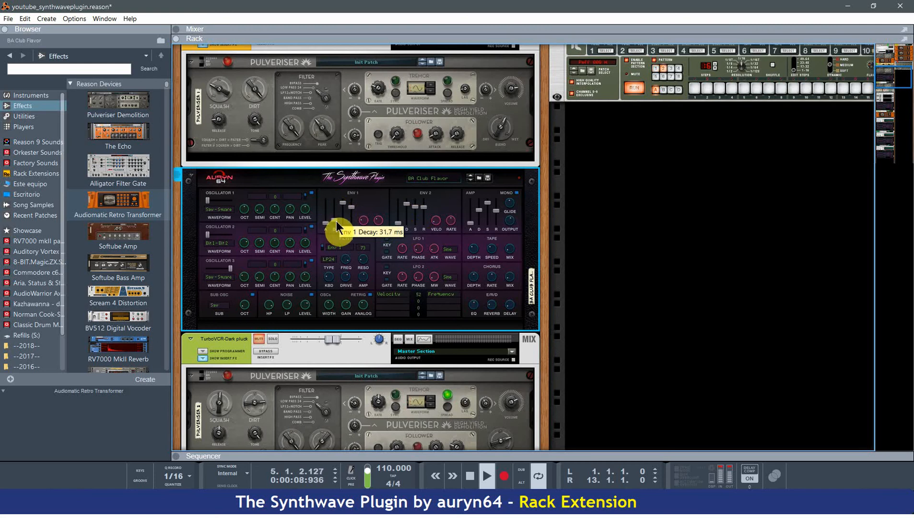
{"action": "left_click", "coordinate": [343, 223]}
{"action": "left_click_drag", "start_coordinate": [352, 223], "coordinate": [352, 191]}
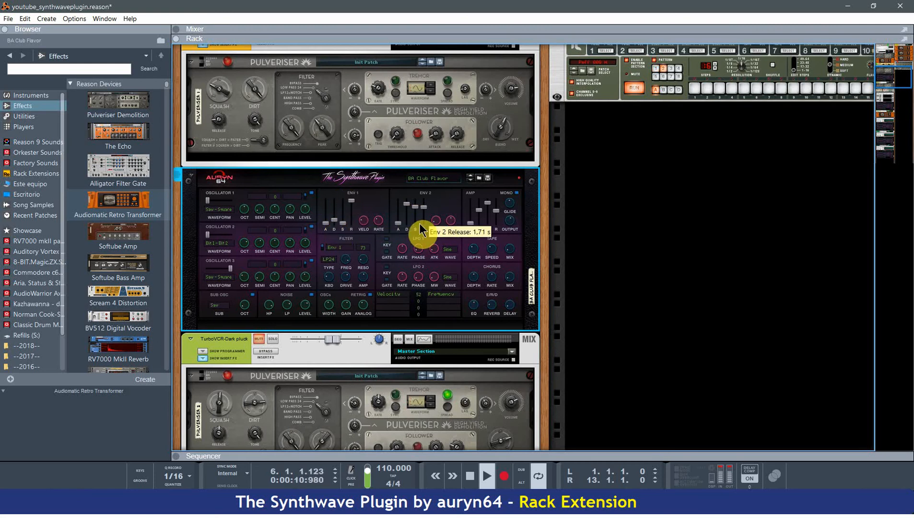
Reshape the BA Club Flavor synth's amp envelope with a 175 ms decay, a raised sustain and a shorter release.
{"action": "left_click", "coordinate": [486, 224]}
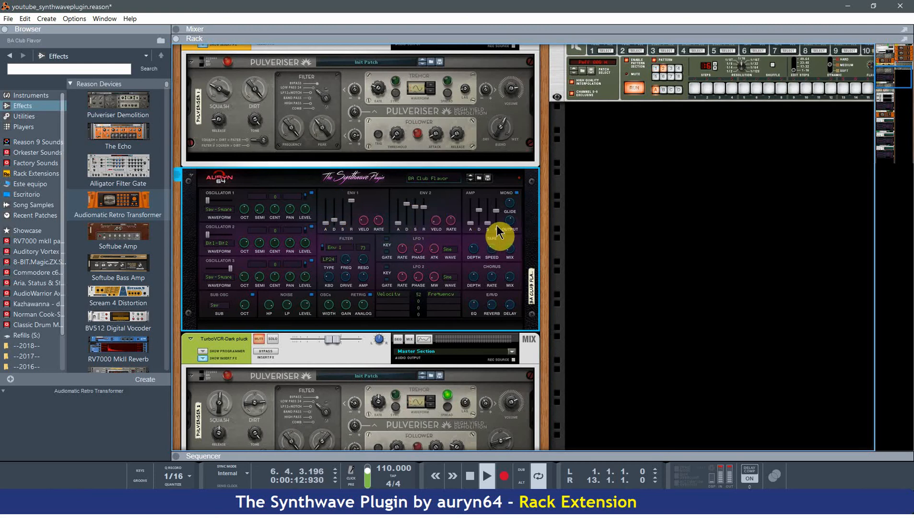
{"action": "left_click", "coordinate": [497, 225]}
{"action": "left_click", "coordinate": [481, 221]}
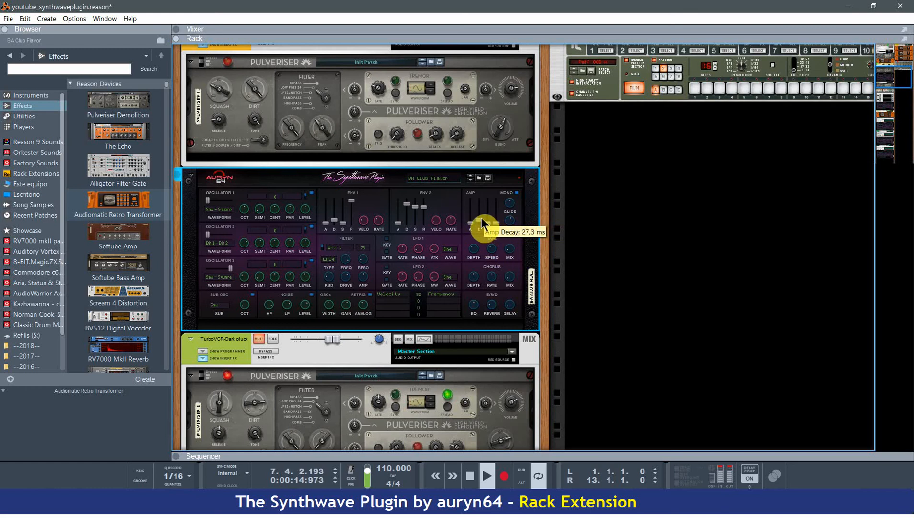
{"action": "left_click_drag", "start_coordinate": [482, 217], "coordinate": [481, 214]}
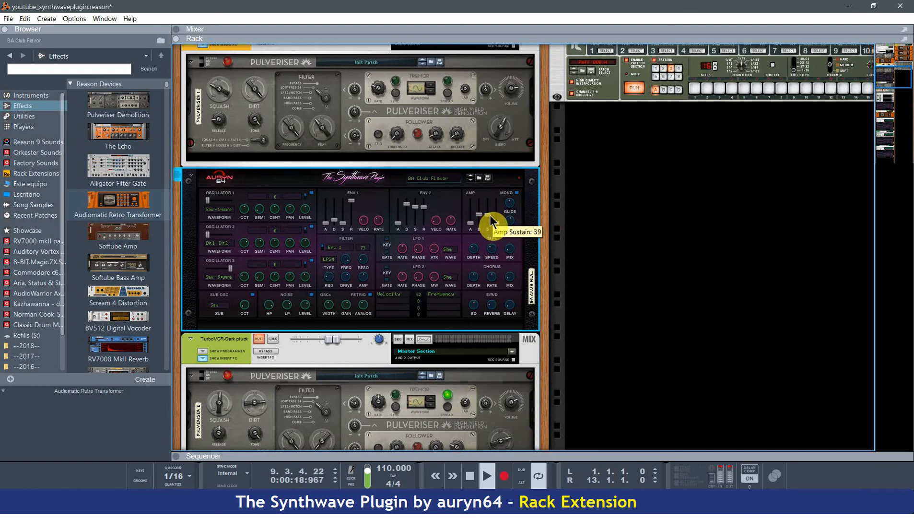
{"action": "left_click_drag", "start_coordinate": [496, 231], "coordinate": [489, 208]}
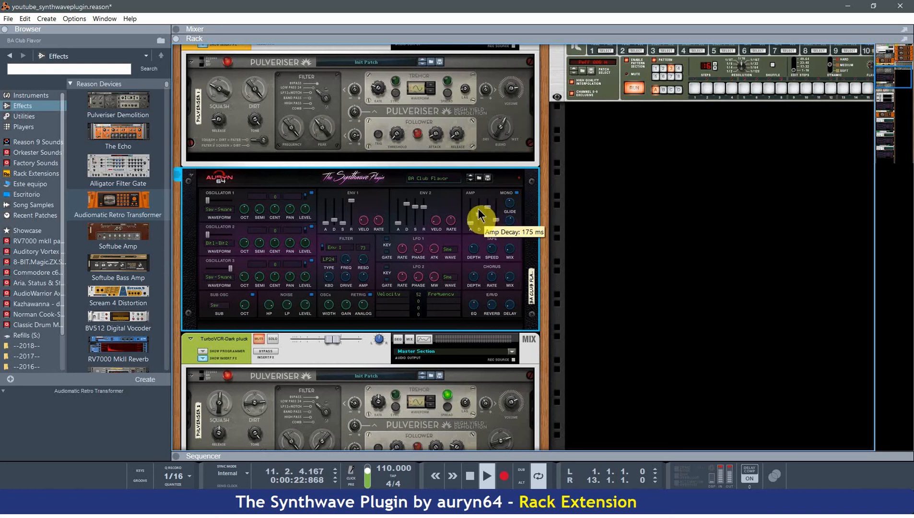
Show the sequencer, return the stopped song to its start and deselect the drum pattern clip.
{"action": "scroll", "coordinate": [455, 286], "scroll_direction": "down", "scroll_amount": 3}
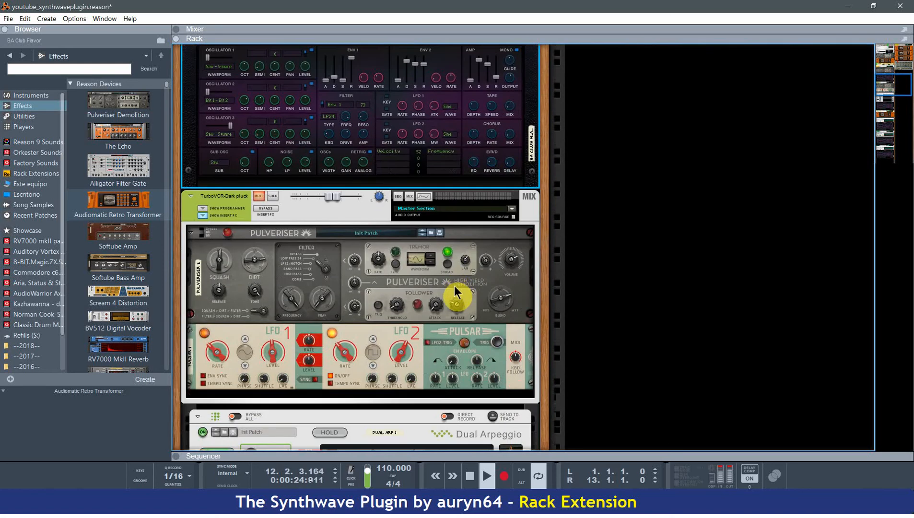
{"action": "scroll", "coordinate": [455, 292], "scroll_direction": "up", "scroll_amount": 10}
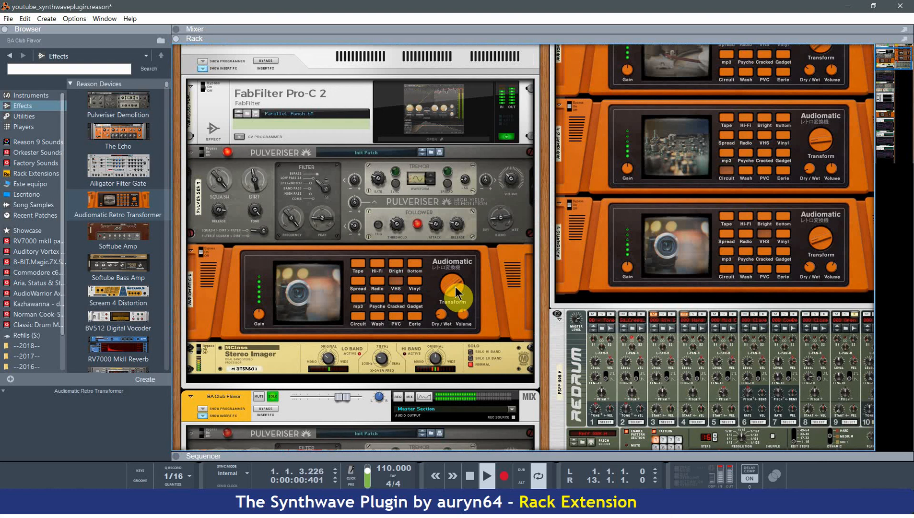
{"action": "scroll", "coordinate": [456, 292], "scroll_direction": "up", "scroll_amount": 3}
{"action": "key", "text": "F7"}
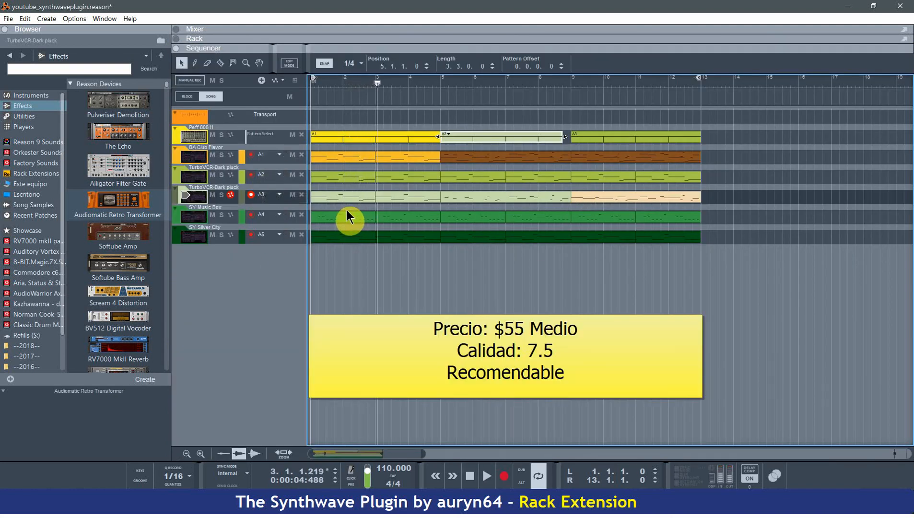
{"action": "key", "text": "space"}
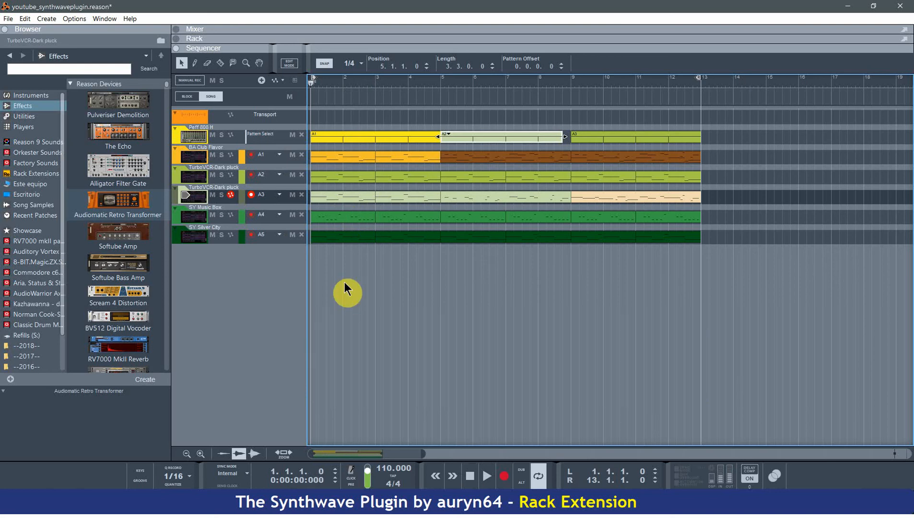
{"action": "left_click", "coordinate": [316, 292]}
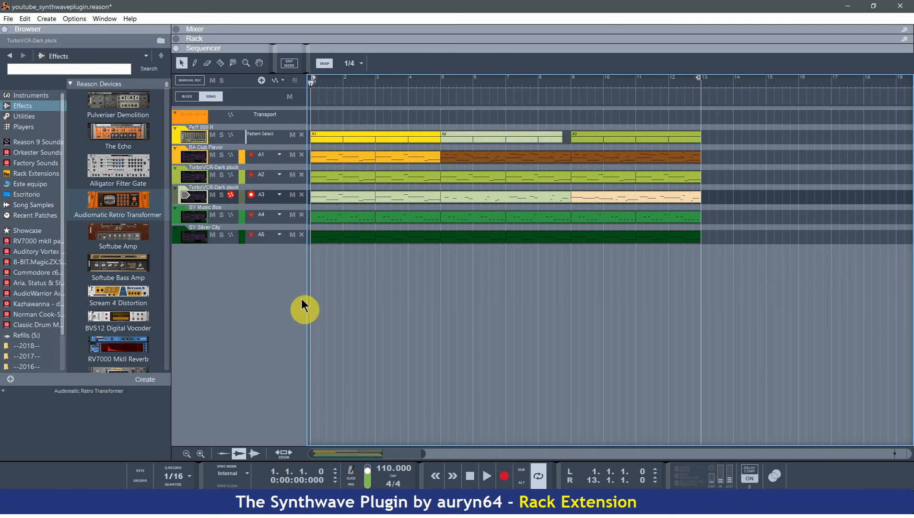